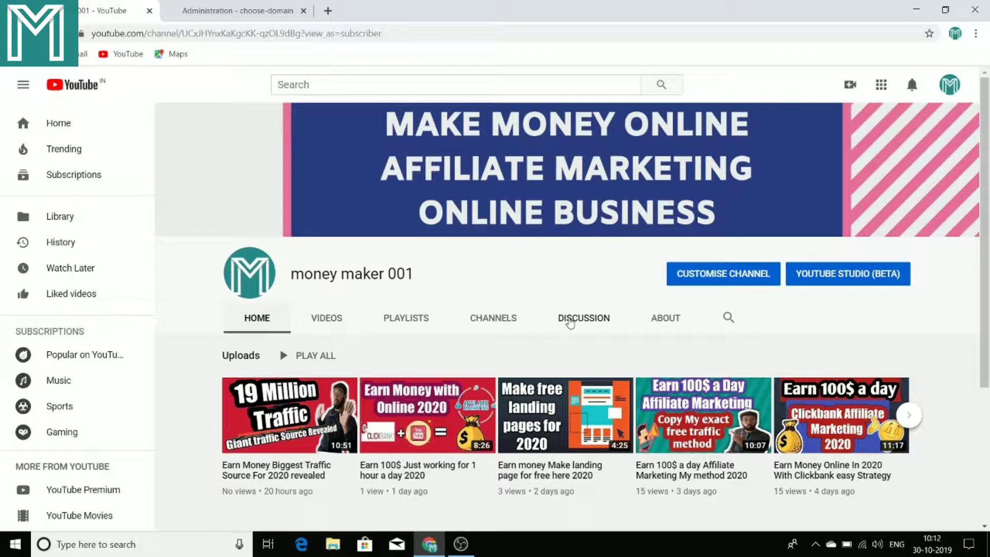
{"action": "scroll", "coordinate": [570, 323], "scroll_direction": "down", "scroll_amount": 2}
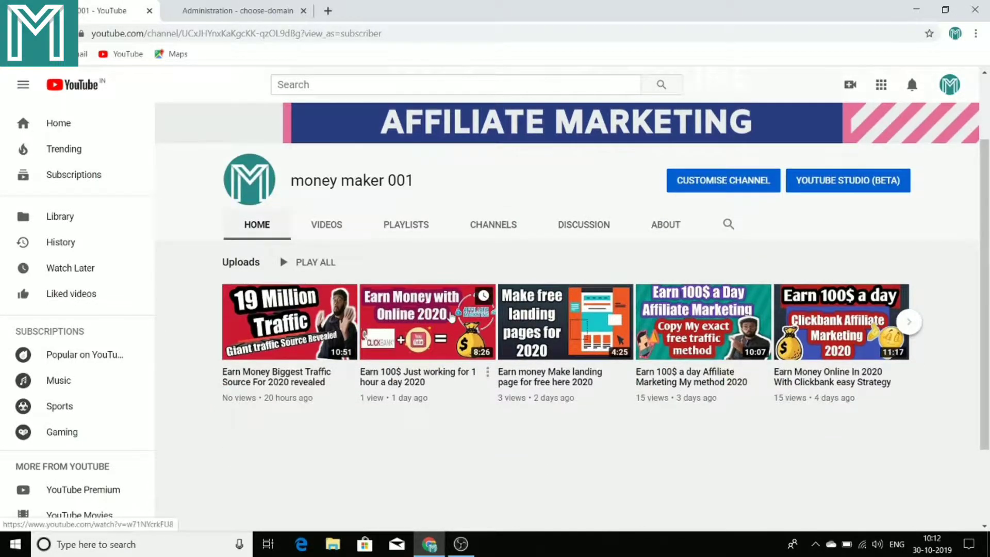
{"action": "scroll", "coordinate": [452, 318], "scroll_direction": "up", "scroll_amount": 2}
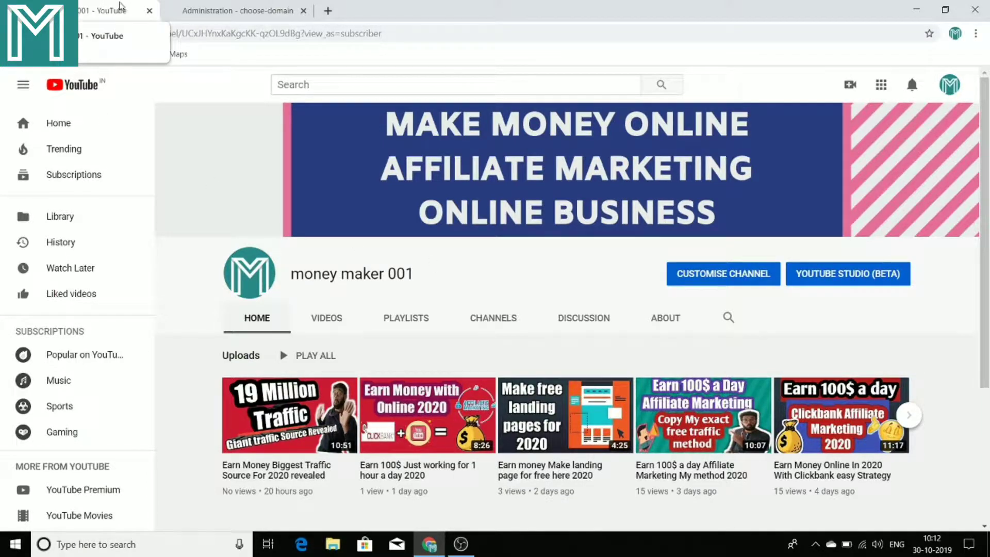
- Switch to the BitLanding site and look through its home page for the landing page builder's features
{"action": "left_click", "coordinate": [213, 5]}
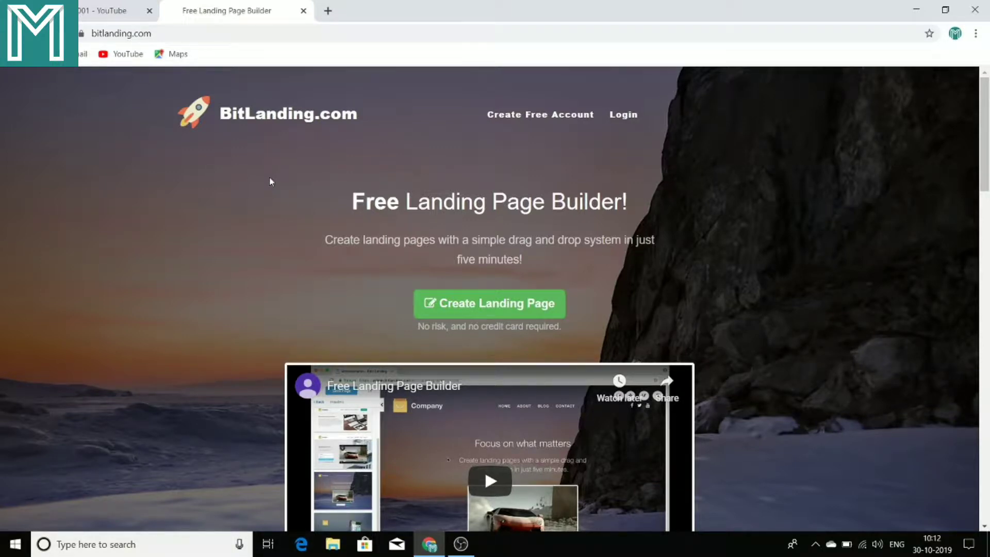
{"action": "scroll", "coordinate": [270, 178], "scroll_direction": "down", "scroll_amount": 6}
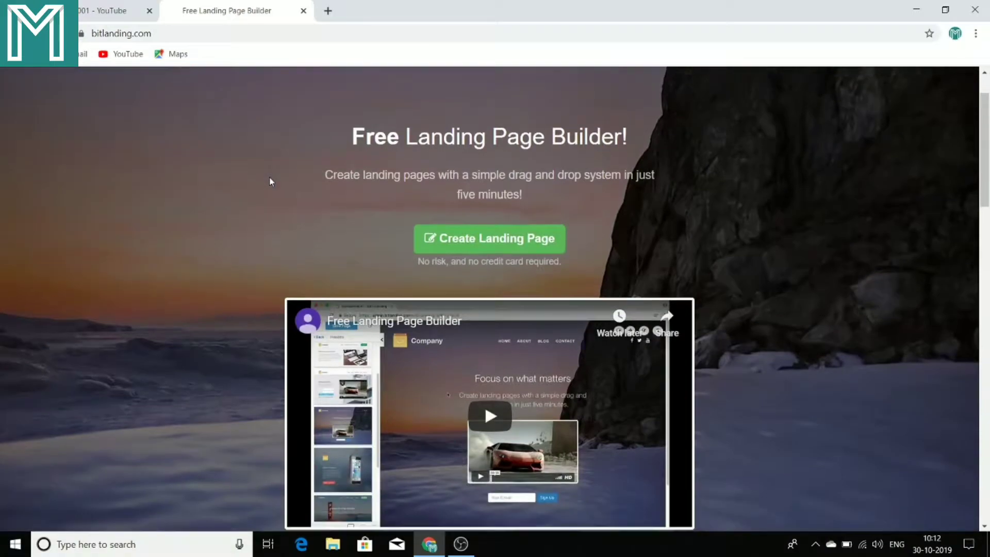
{"action": "scroll", "coordinate": [270, 176], "scroll_direction": "up", "scroll_amount": 6}
{"action": "scroll", "coordinate": [270, 176], "scroll_direction": "down", "scroll_amount": 7}
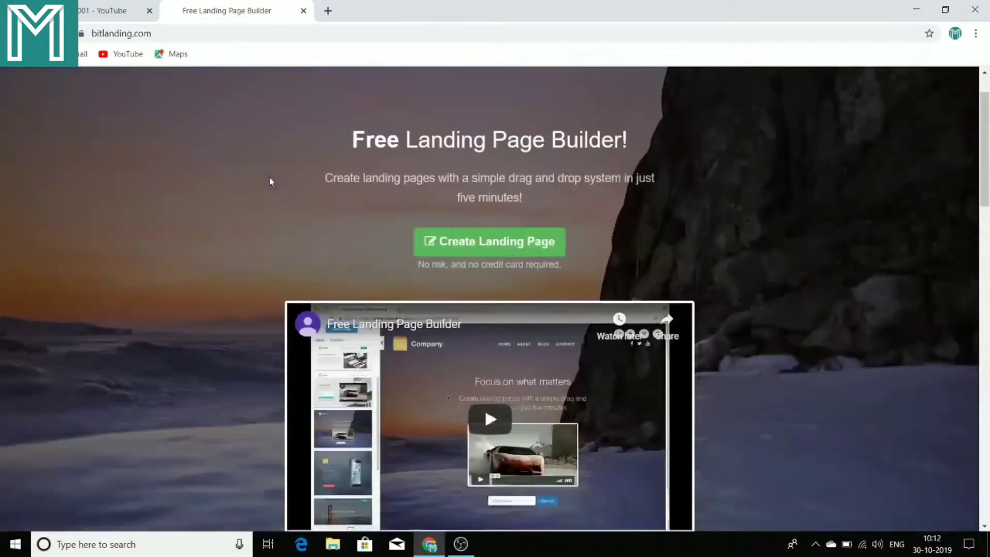
{"action": "scroll", "coordinate": [269, 177], "scroll_direction": "down", "scroll_amount": 2}
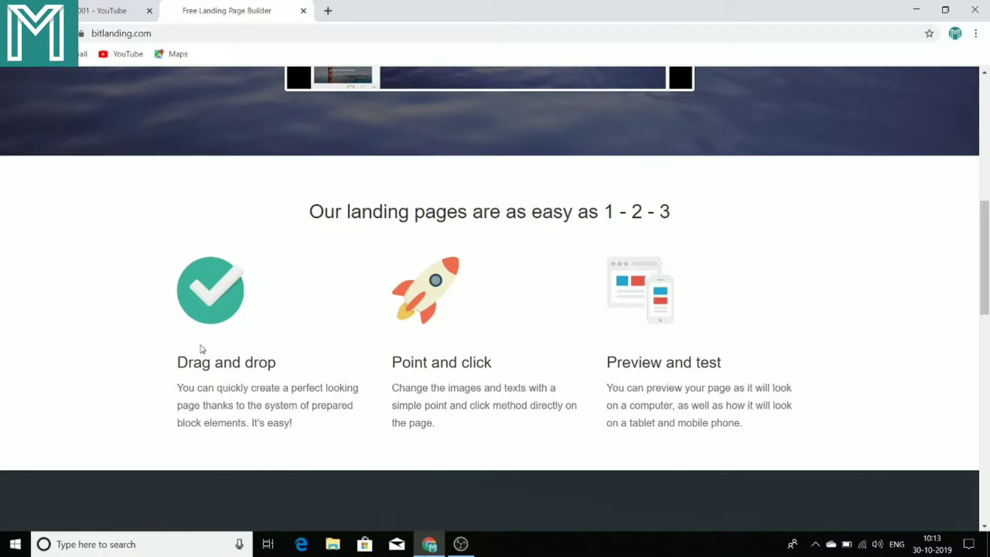
{"action": "scroll", "coordinate": [472, 355], "scroll_direction": "down", "scroll_amount": 3}
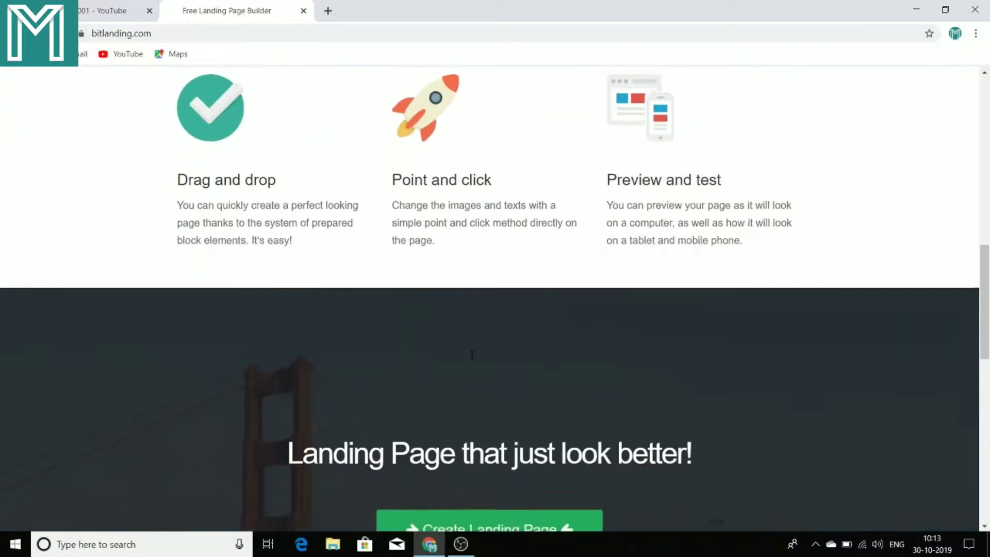
{"action": "scroll", "coordinate": [472, 355], "scroll_direction": "up", "scroll_amount": 3}
{"action": "scroll", "coordinate": [624, 292], "scroll_direction": "up", "scroll_amount": 1}
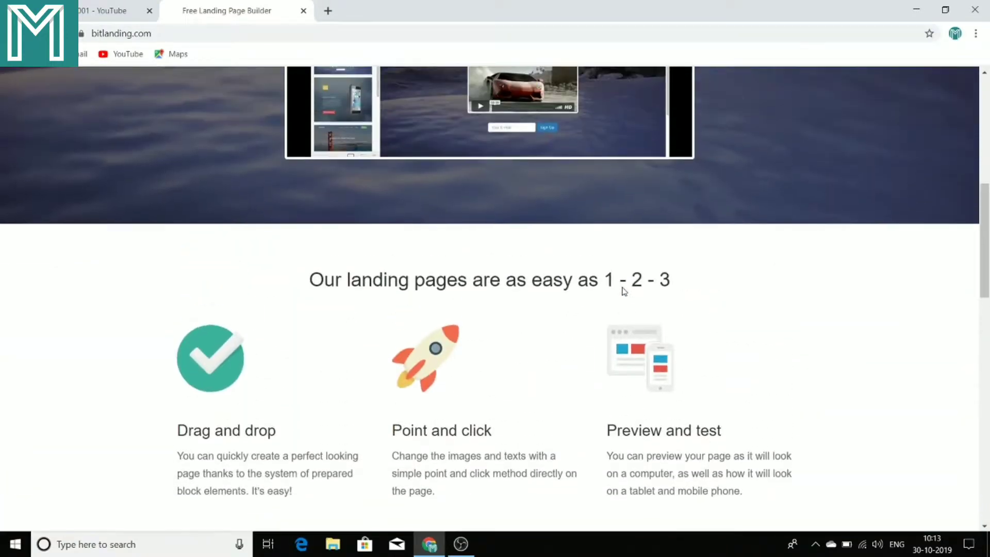
{"action": "scroll", "coordinate": [624, 292], "scroll_direction": "down", "scroll_amount": 14}
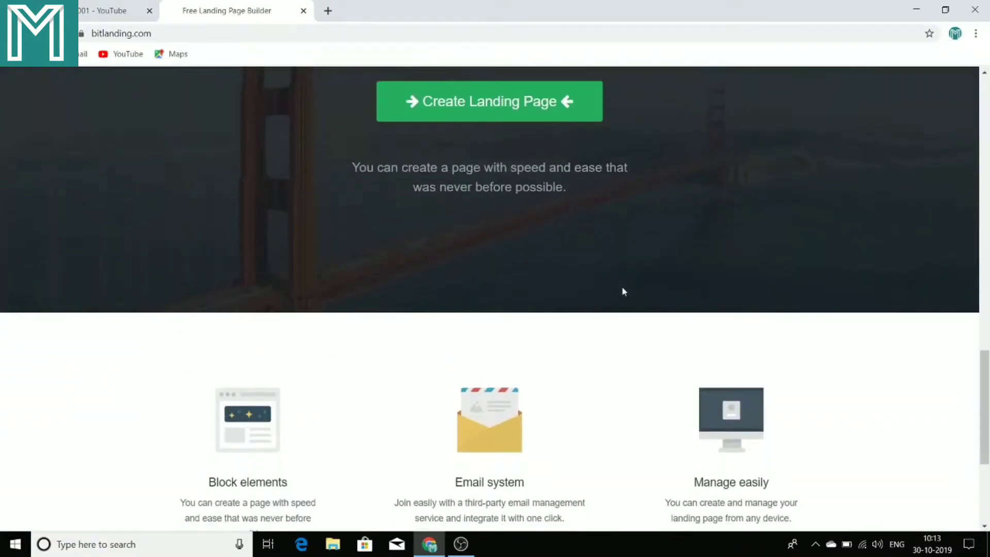
{"action": "scroll", "coordinate": [623, 291], "scroll_direction": "down", "scroll_amount": 3}
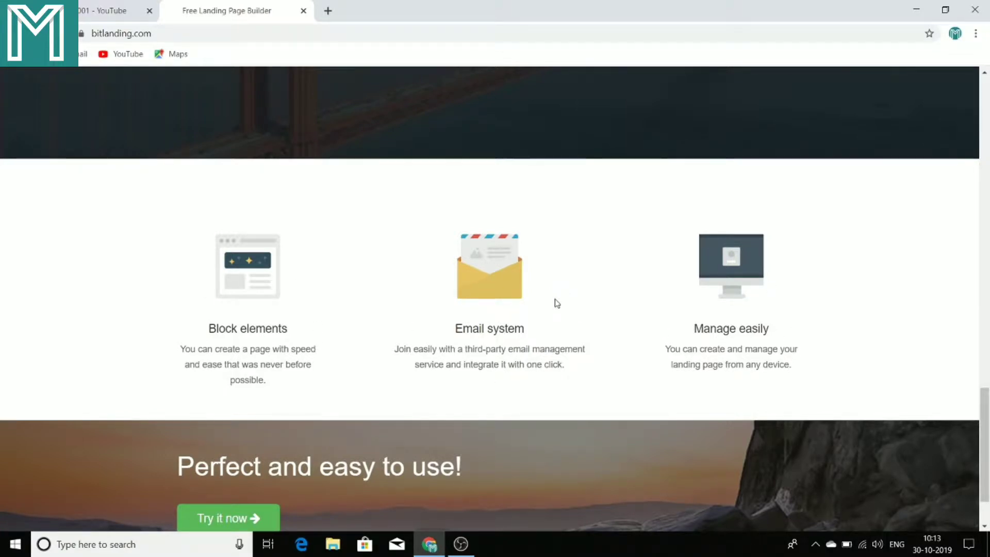
{"action": "scroll", "coordinate": [478, 359], "scroll_direction": "down", "scroll_amount": 2}
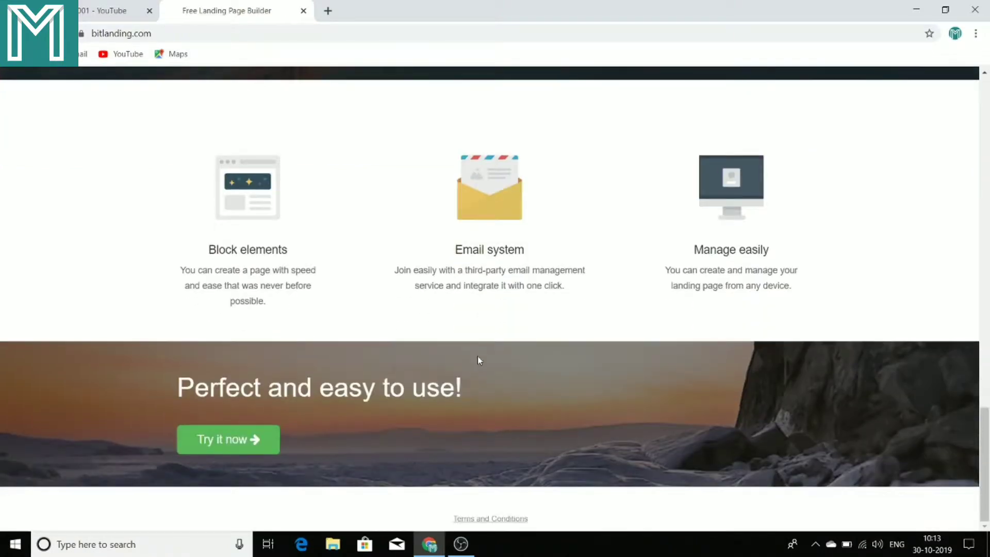
{"action": "scroll", "coordinate": [478, 356], "scroll_direction": "up", "scroll_amount": 15}
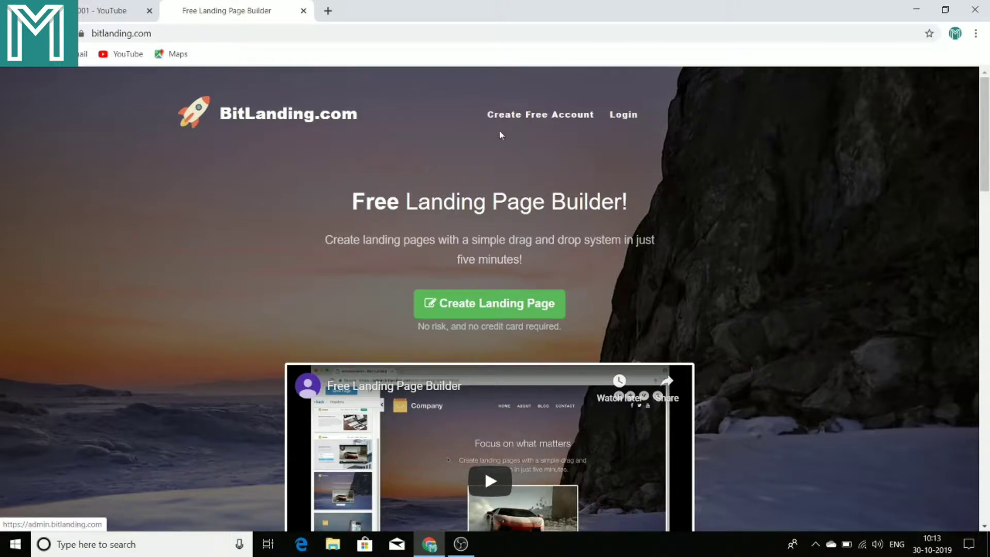
- Enter the BitLanding administration through Login and choose superaffiliates001 as the landingbit.com subdomain for the landing pages
{"action": "left_click", "coordinate": [615, 116]}
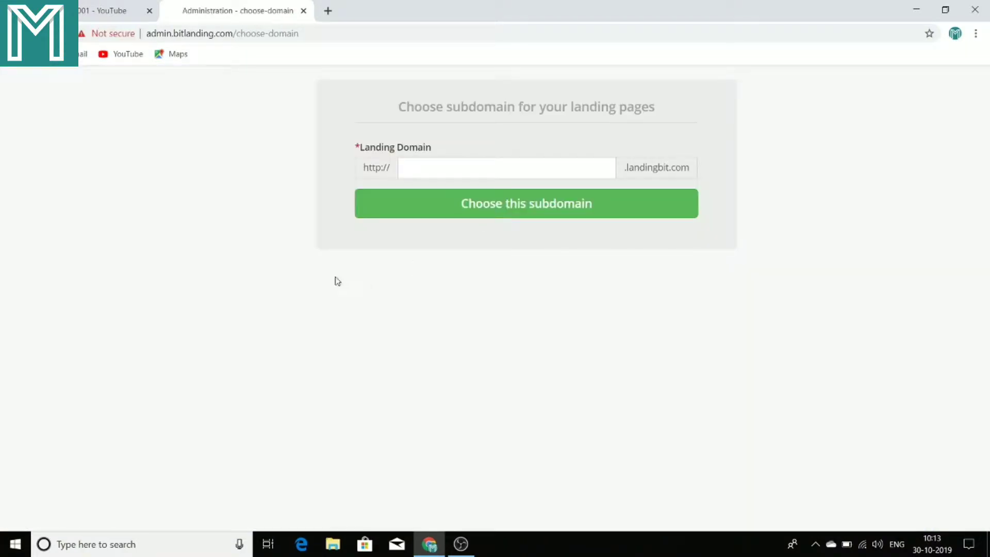
{"action": "left_click", "coordinate": [509, 168]}
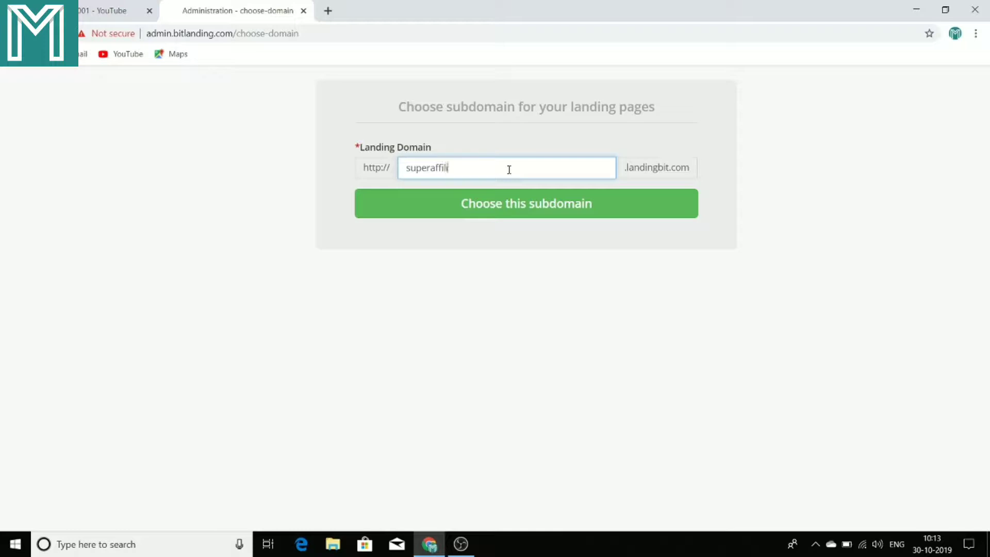
{"action": "type", "text": "superaffiliates001"}
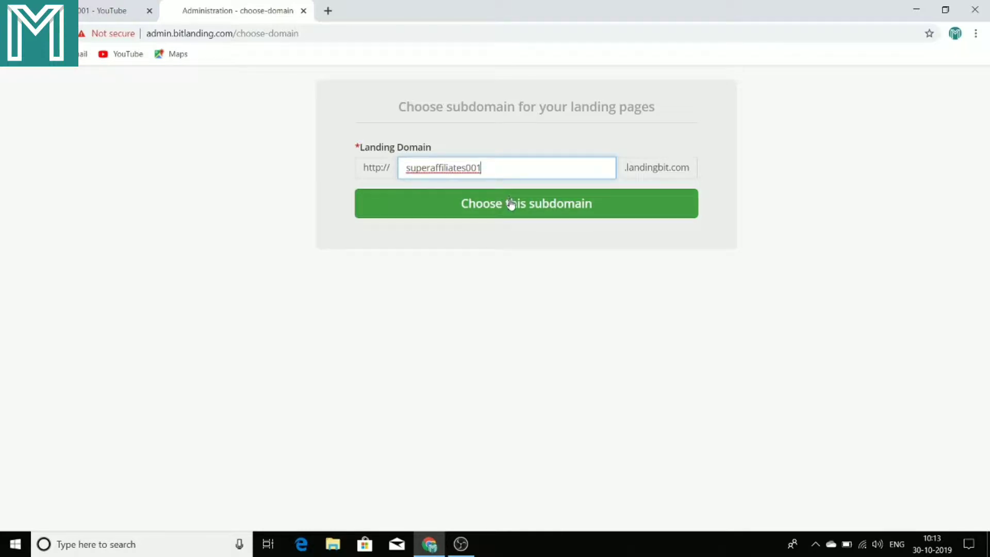
{"action": "left_click", "coordinate": [508, 203]}
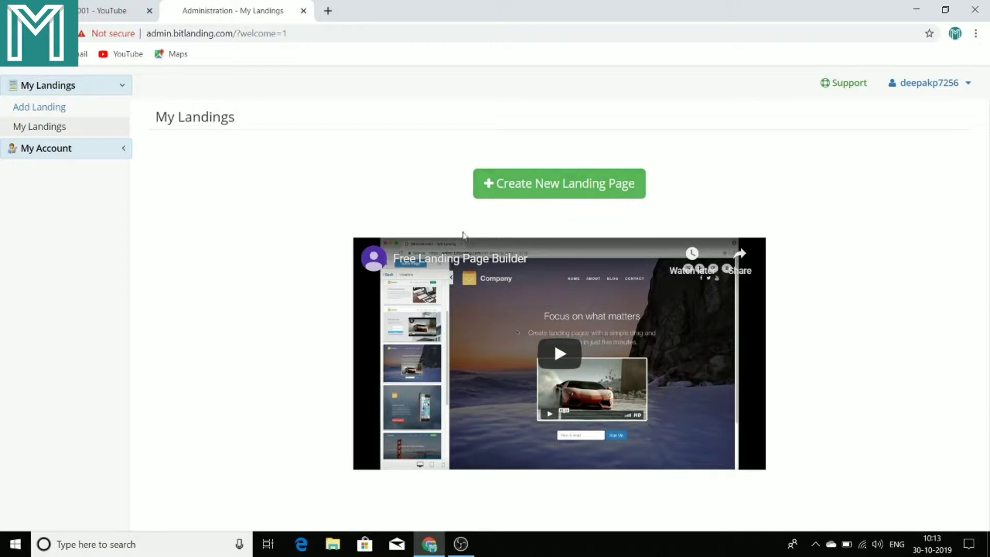
- Create a new landing page with the page name "affiliate system"
{"action": "left_click", "coordinate": [587, 187]}
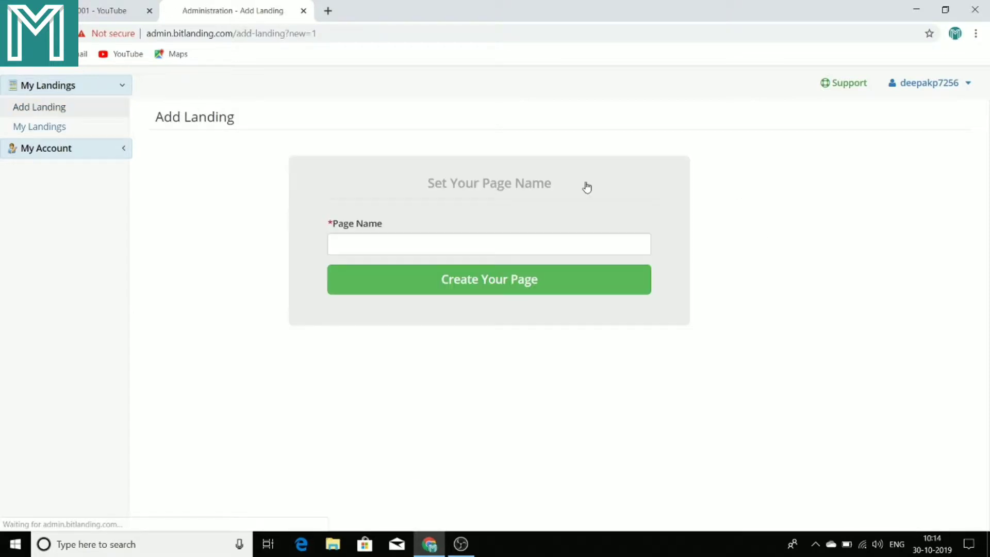
{"action": "left_click", "coordinate": [458, 249]}
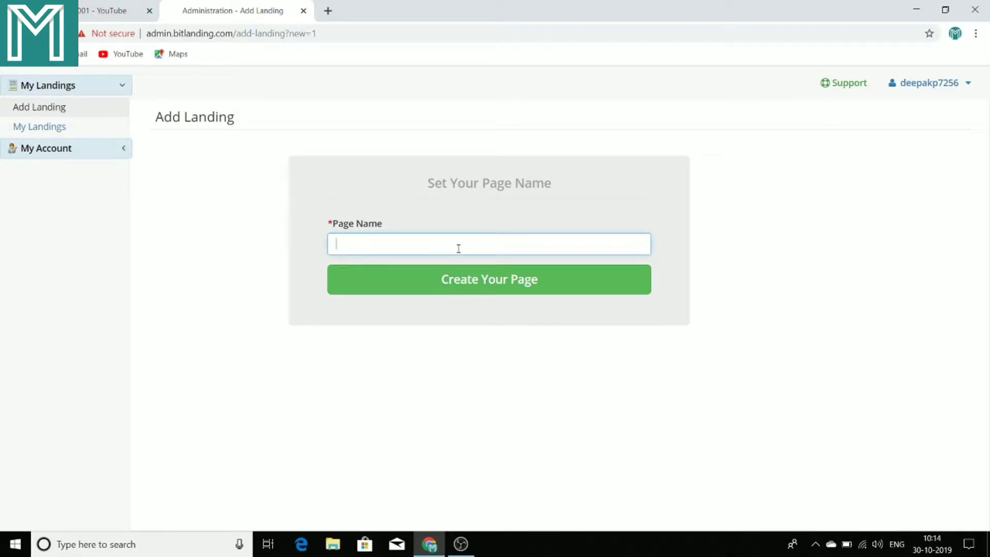
{"action": "type", "text": "affiliate system"}
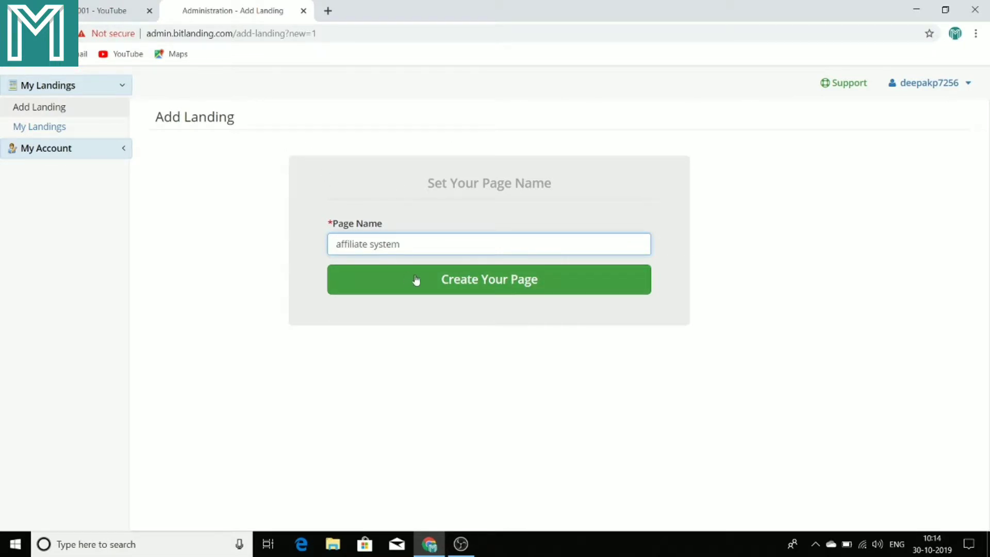
{"action": "left_click", "coordinate": [459, 283]}
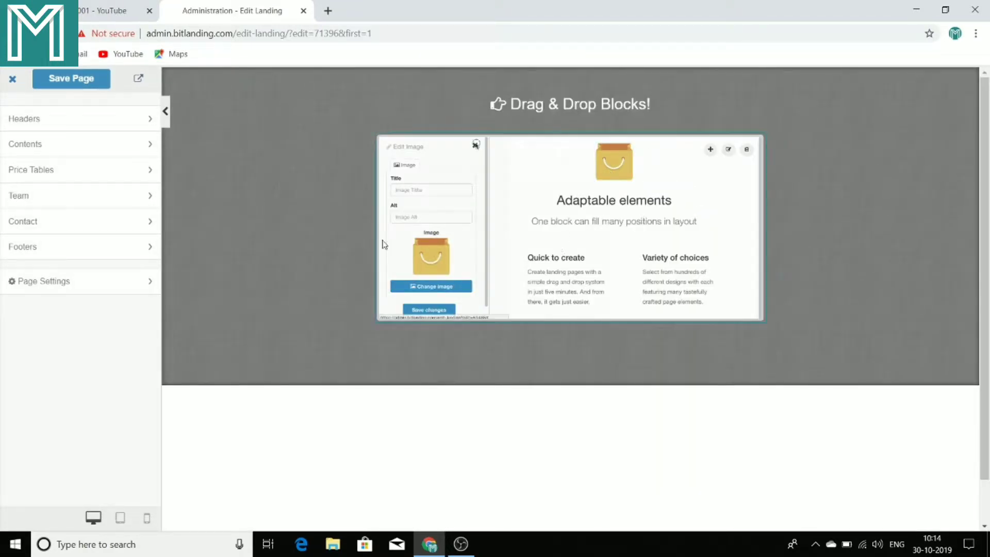
- Add the header block with the mountain sky background, centred tagline and two buttons to the empty page
{"action": "left_click", "coordinate": [107, 128]}
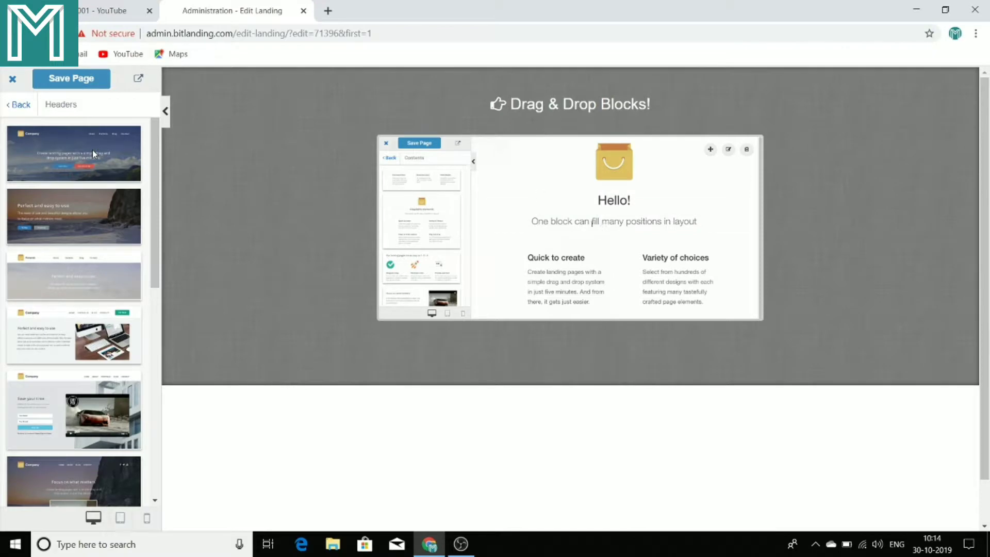
{"action": "left_click_drag", "start_coordinate": [92, 149], "coordinate": [386, 227]}
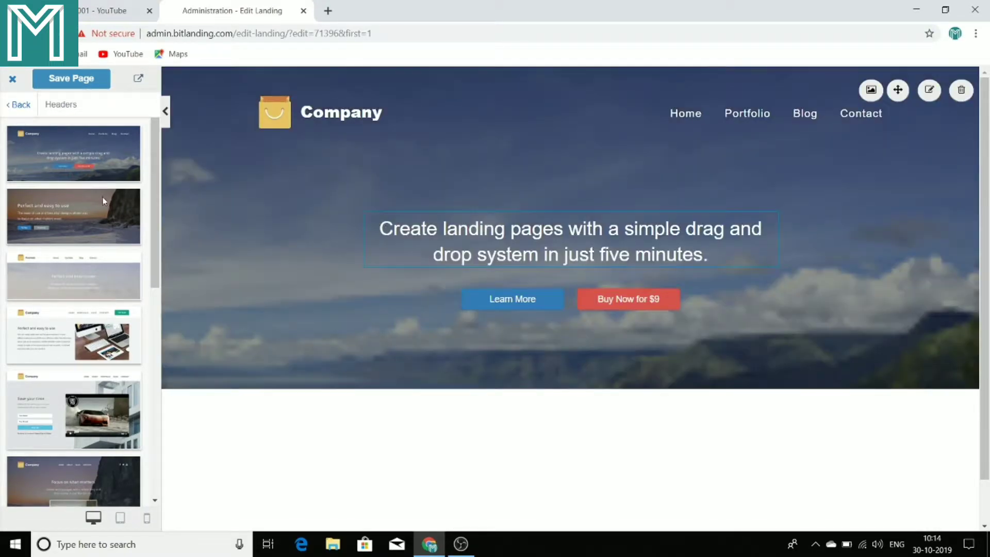
{"action": "scroll", "coordinate": [96, 218], "scroll_direction": "down", "scroll_amount": 3}
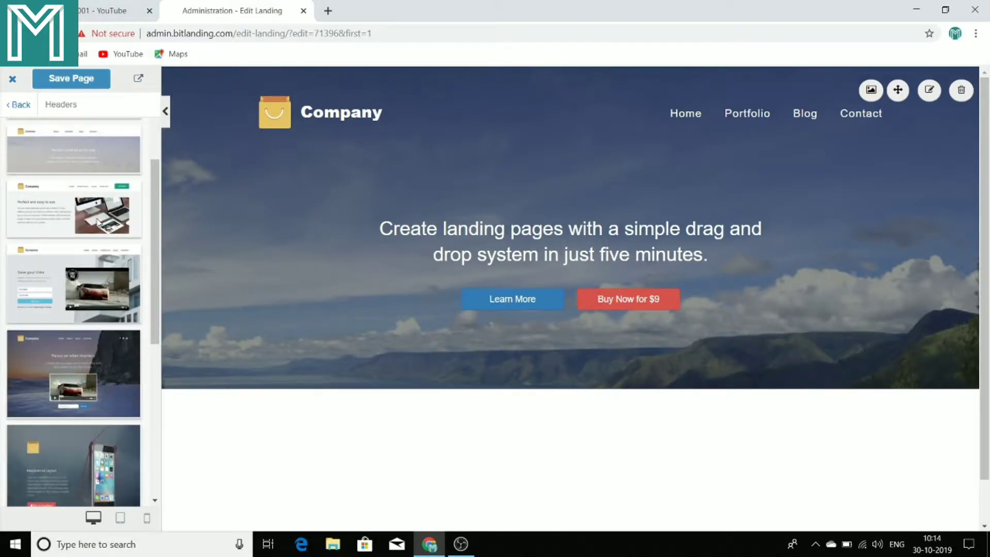
{"action": "scroll", "coordinate": [150, 166], "scroll_direction": "up", "scroll_amount": 3}
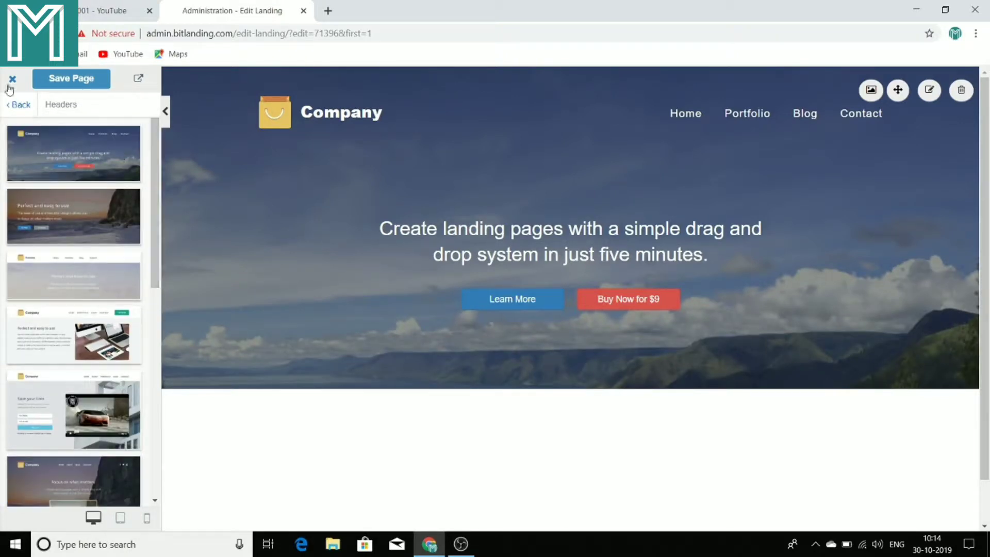
- Add the three-column content block "Our landing pages are as easy as 1 - 2 - 3" below the header
{"action": "left_click", "coordinate": [21, 106]}
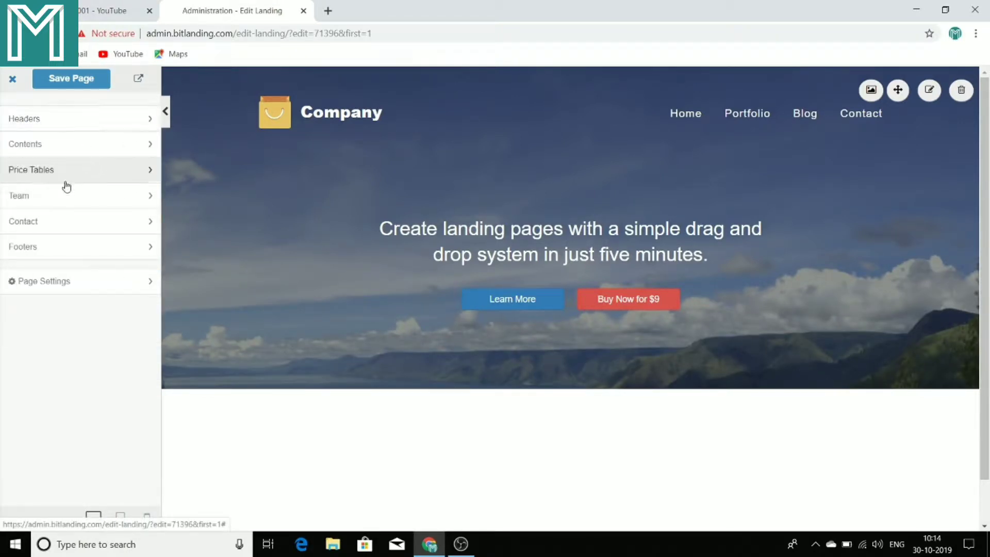
{"action": "left_click", "coordinate": [85, 154]}
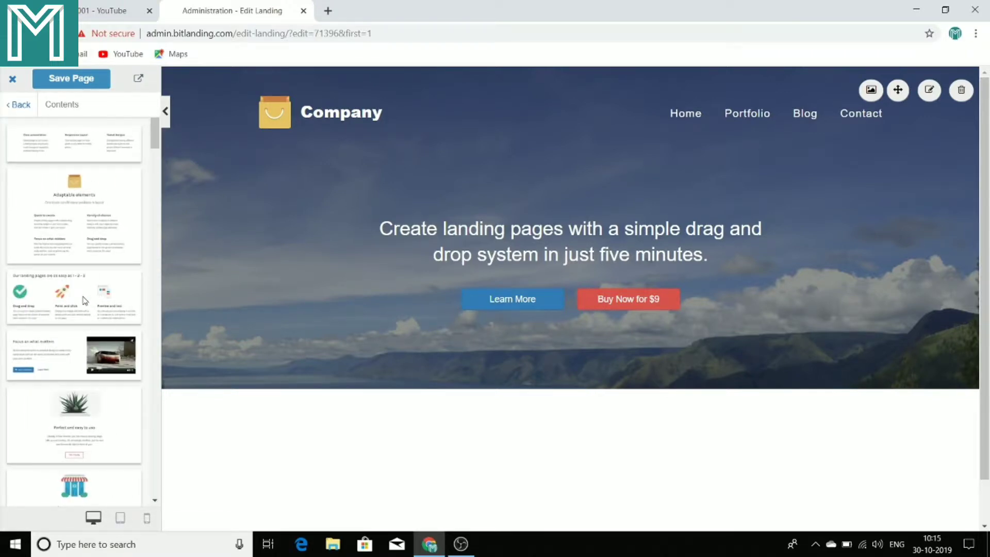
{"action": "left_click_drag", "start_coordinate": [85, 301], "coordinate": [428, 430]}
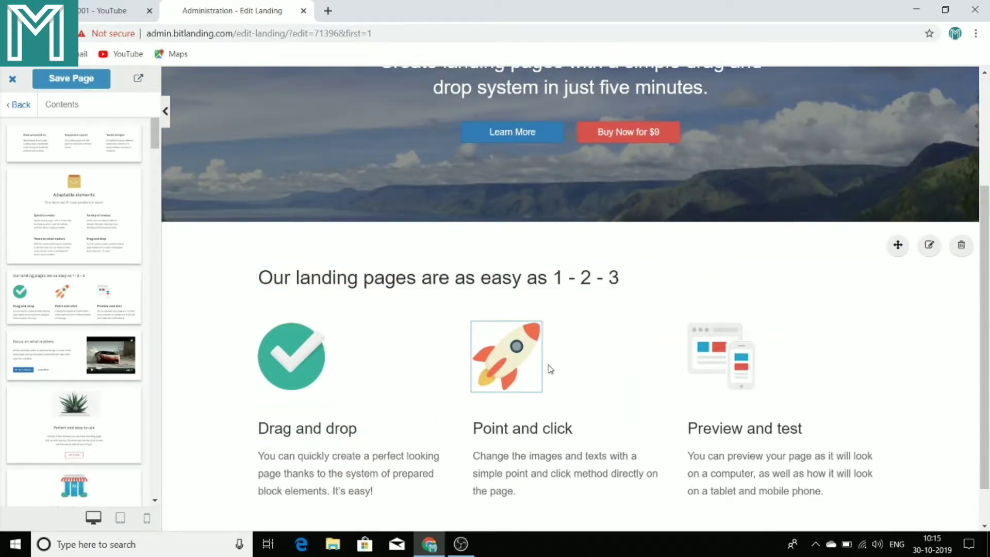
{"action": "scroll", "coordinate": [713, 308], "scroll_direction": "down", "scroll_amount": 1}
{"action": "scroll", "coordinate": [713, 308], "scroll_direction": "up", "scroll_amount": 4}
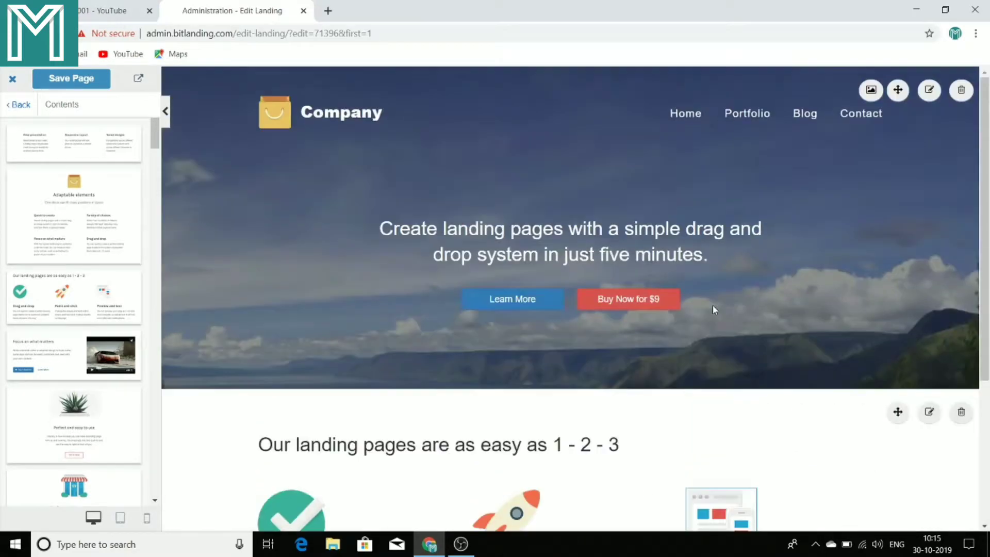
{"action": "scroll", "coordinate": [712, 305], "scroll_direction": "down", "scroll_amount": 4}
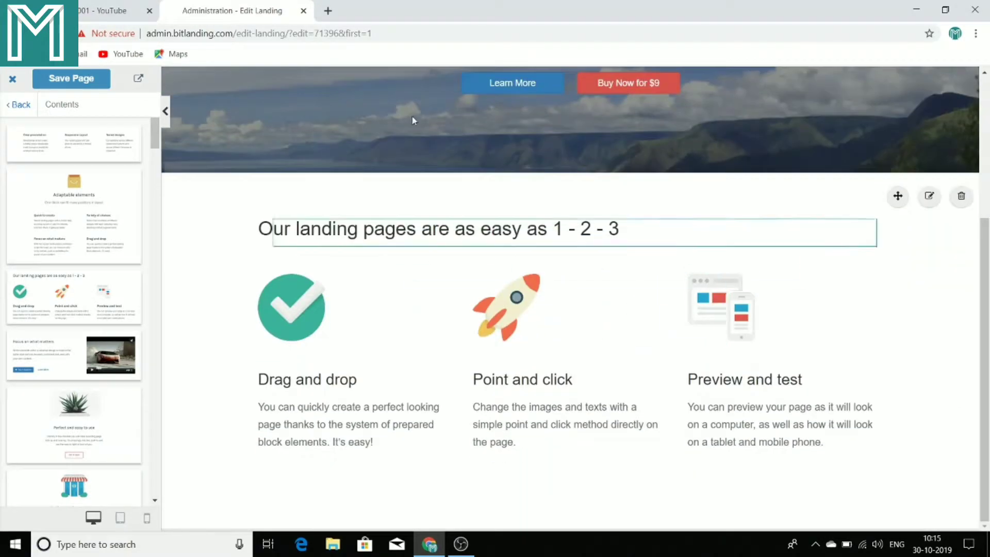
- Add the light grey footer block with Company, Our Products, Blog and Webinars columns below the content block
{"action": "left_click", "coordinate": [23, 105]}
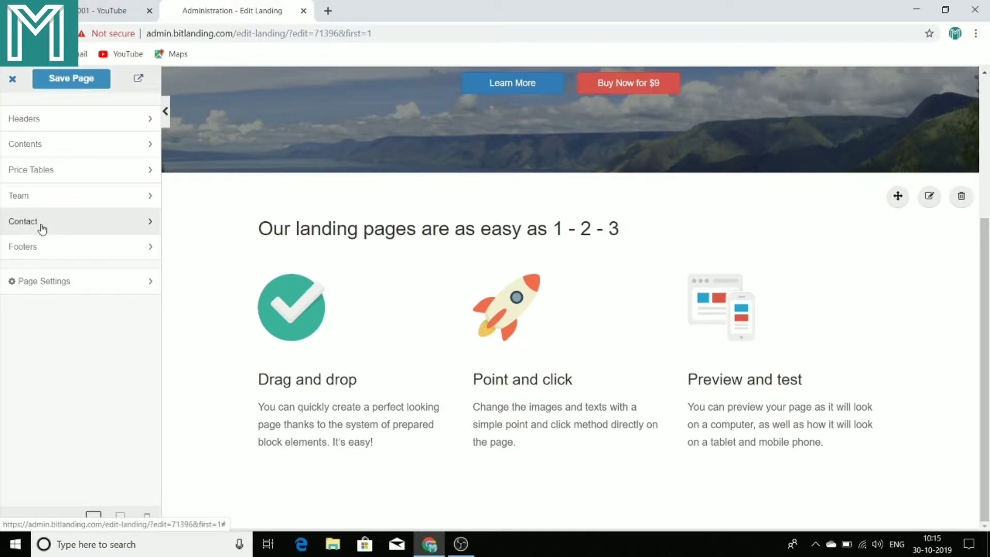
{"action": "left_click", "coordinate": [48, 251]}
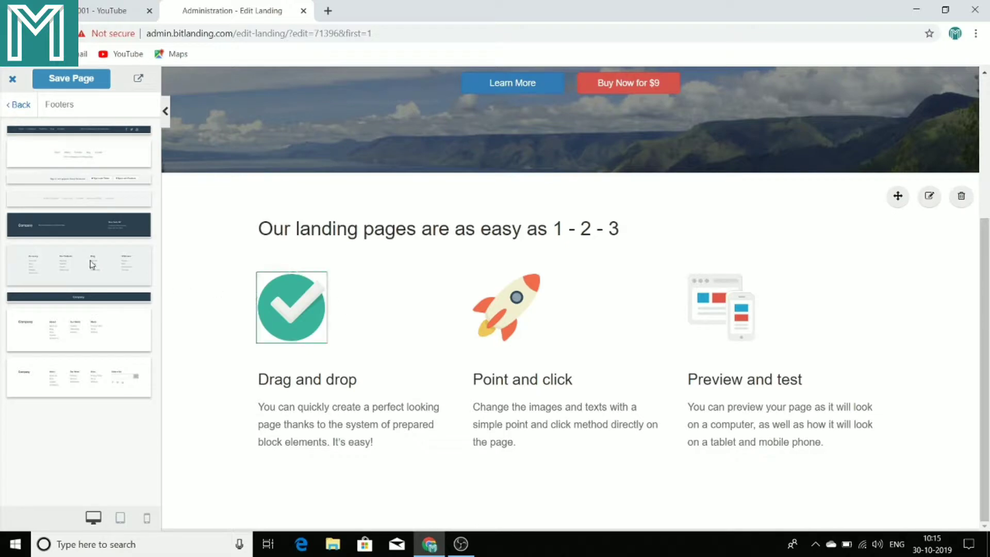
{"action": "left_click_drag", "start_coordinate": [73, 250], "coordinate": [292, 506]}
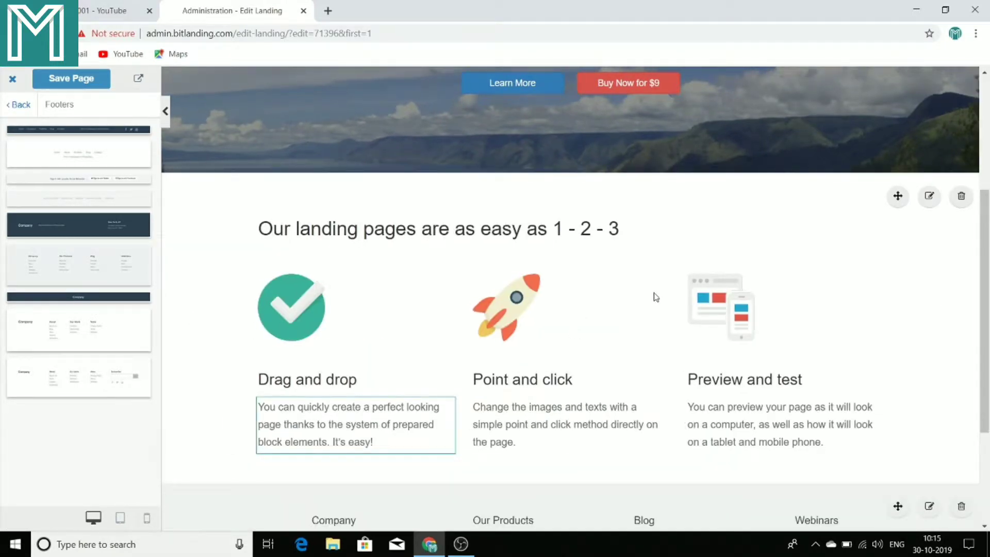
{"action": "scroll", "coordinate": [653, 292], "scroll_direction": "down", "scroll_amount": 3}
{"action": "scroll", "coordinate": [654, 293], "scroll_direction": "up", "scroll_amount": 7}
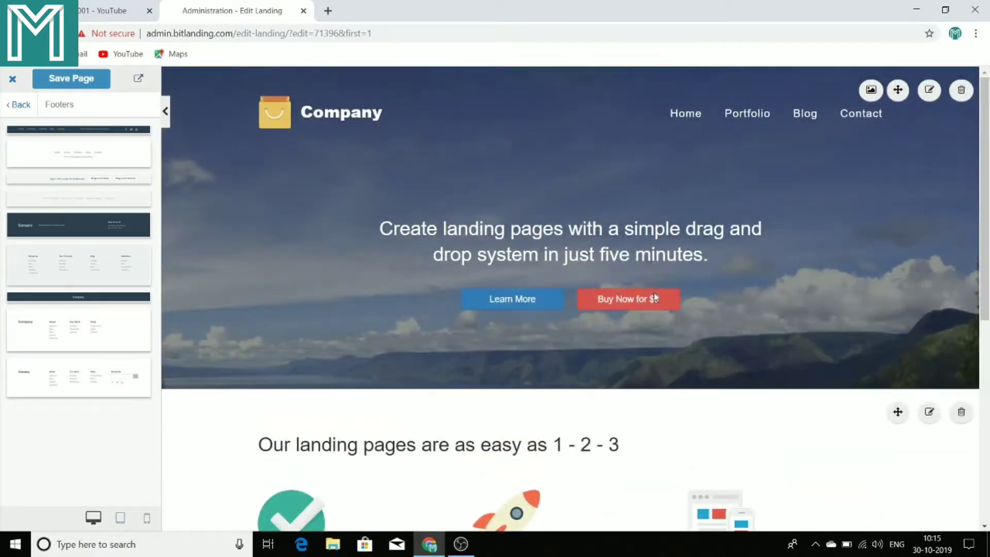
- Replace the header's bag logo with the teal M image from Downloads, name the image "affiliate" for SEO, and save the change
{"action": "left_click", "coordinate": [282, 120]}
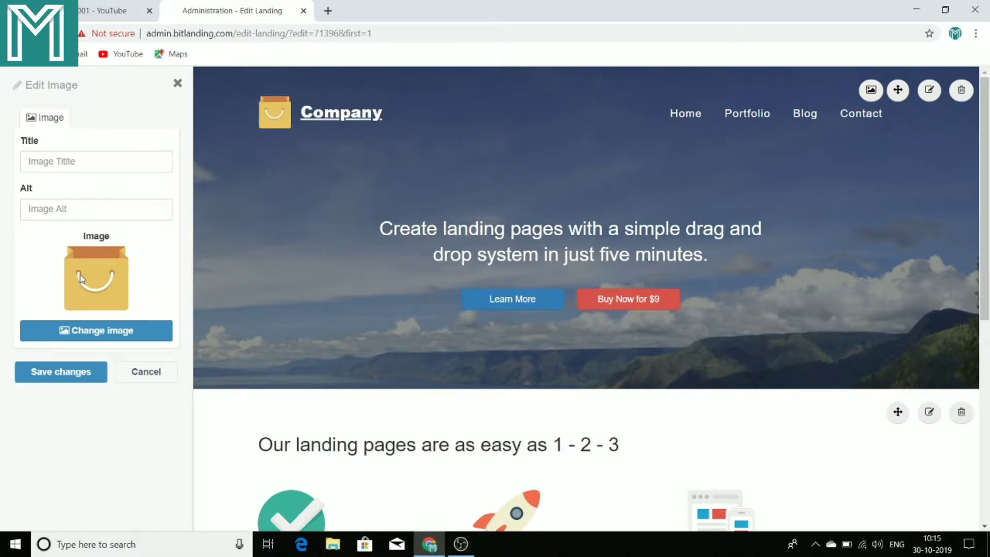
{"action": "left_click", "coordinate": [84, 335]}
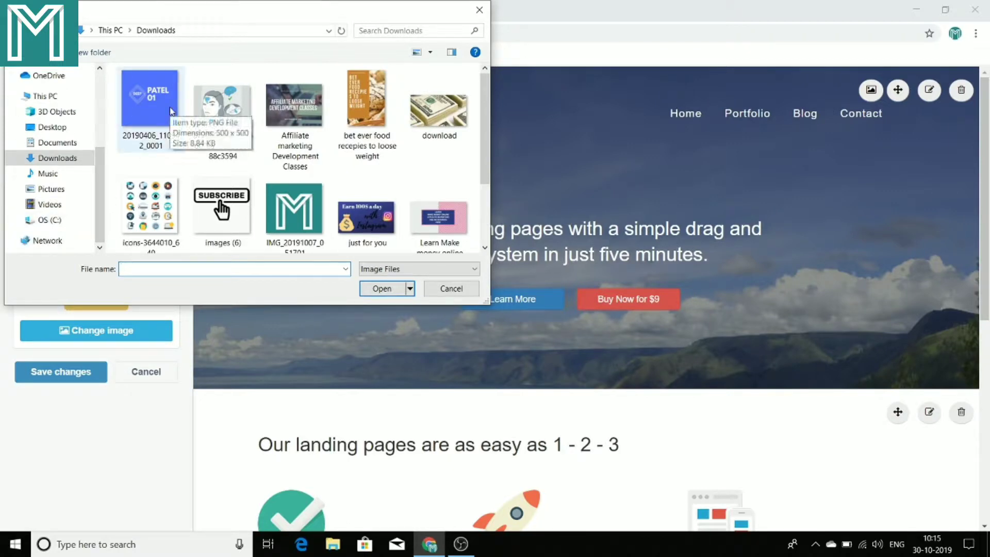
{"action": "scroll", "coordinate": [155, 219], "scroll_direction": "up", "scroll_amount": 2}
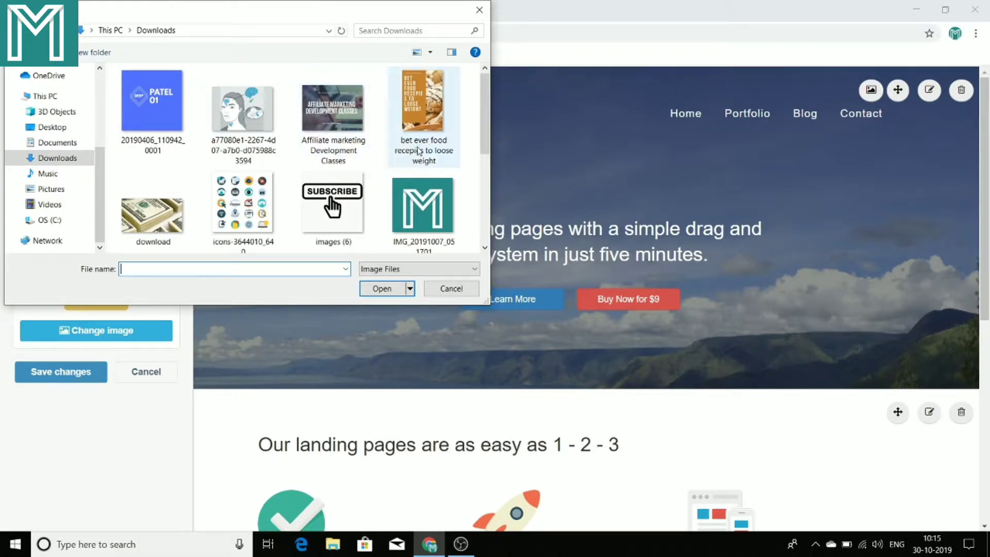
{"action": "double_click", "coordinate": [432, 212]}
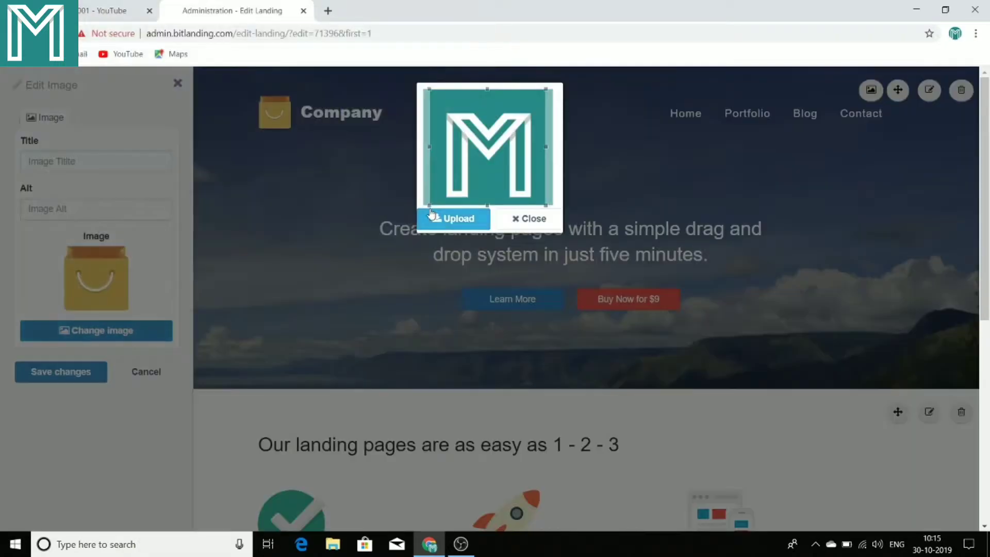
{"action": "left_click", "coordinate": [459, 227]}
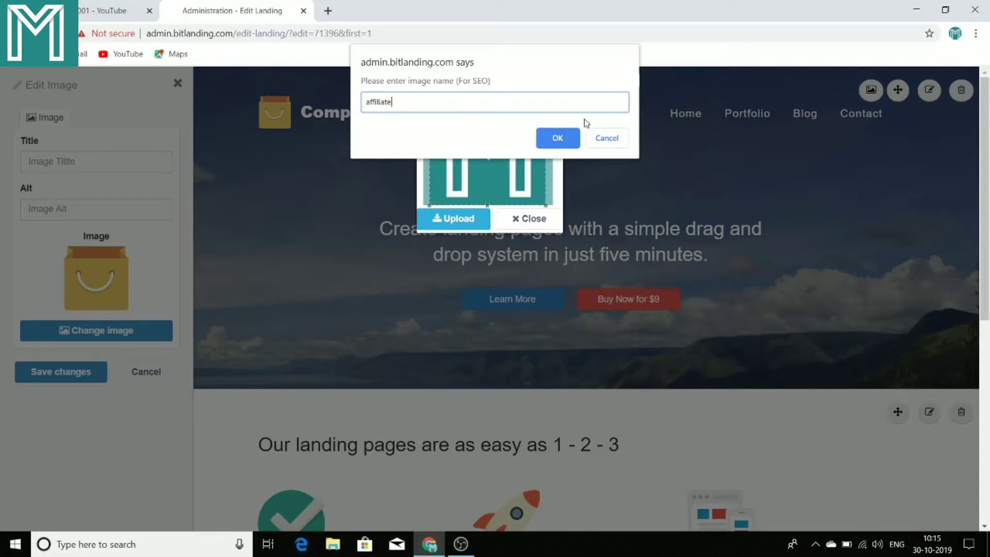
{"action": "left_click", "coordinate": [566, 140]}
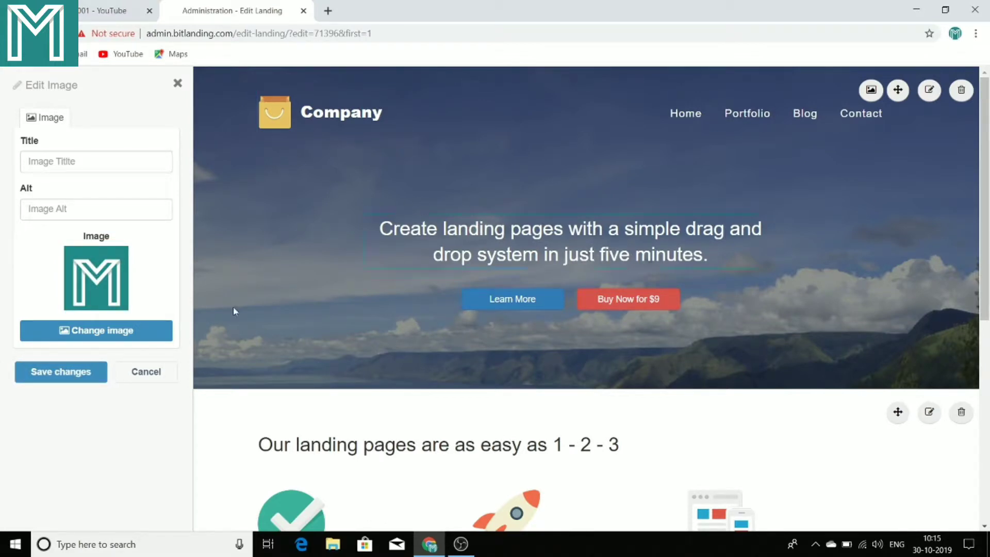
{"action": "left_click", "coordinate": [126, 334]}
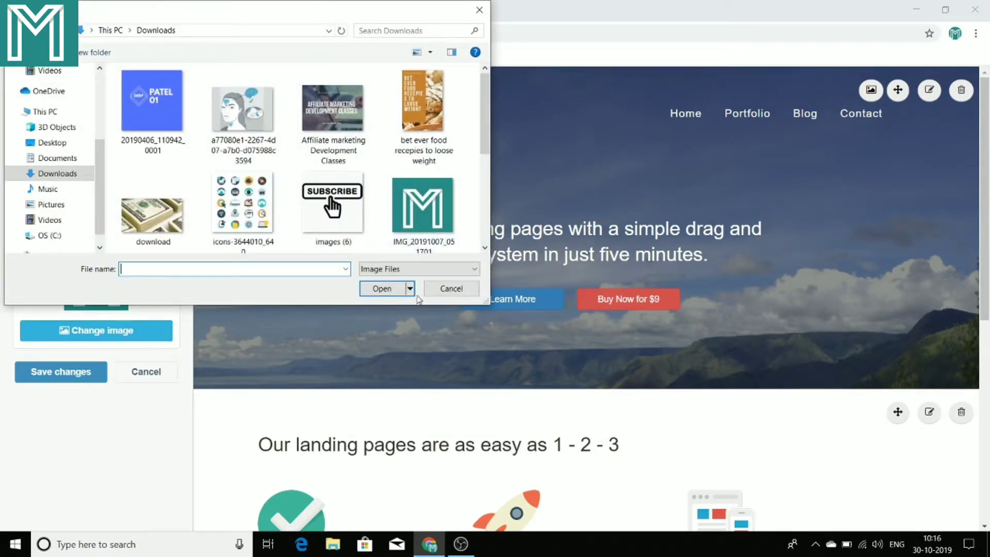
{"action": "left_click", "coordinate": [446, 292]}
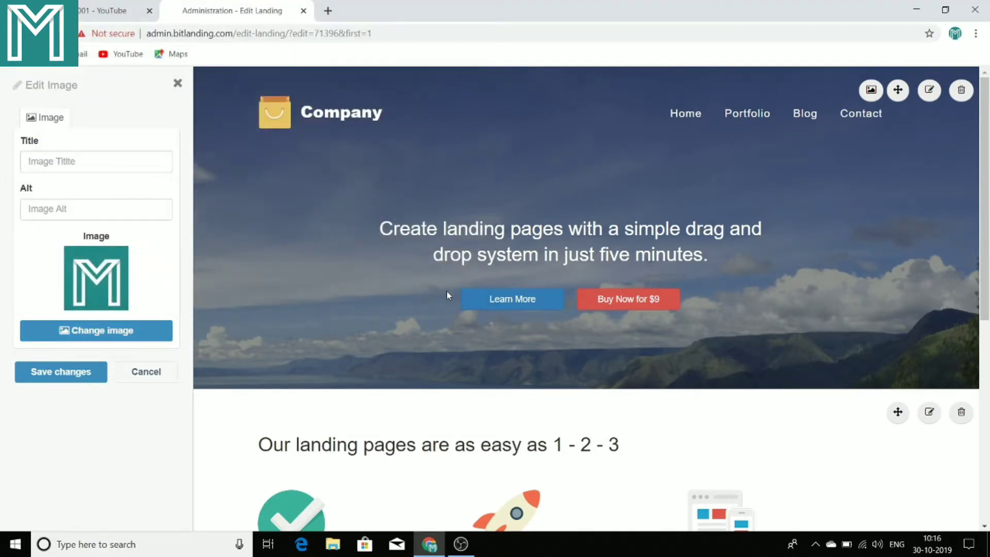
{"action": "scroll", "coordinate": [446, 296], "scroll_direction": "down", "scroll_amount": 1}
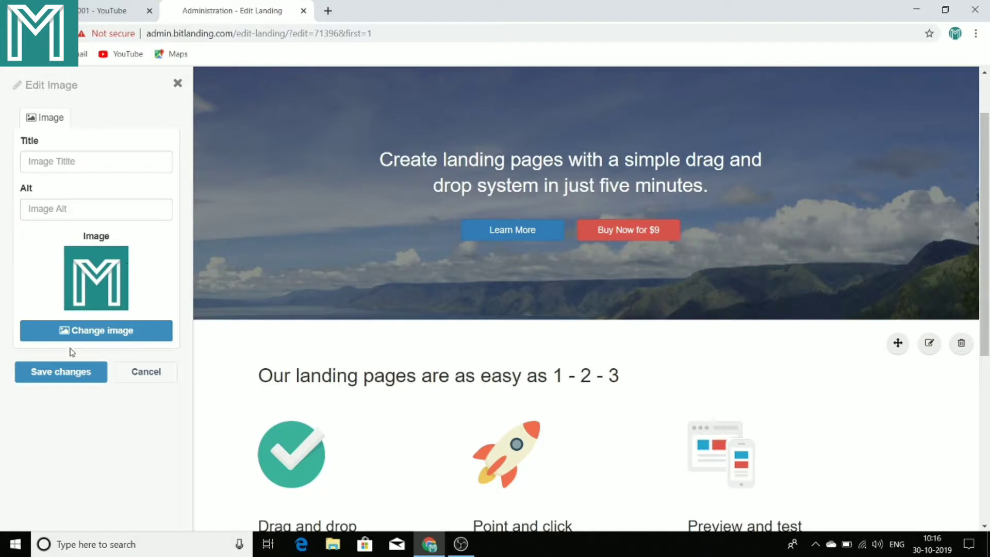
{"action": "left_click", "coordinate": [73, 379]}
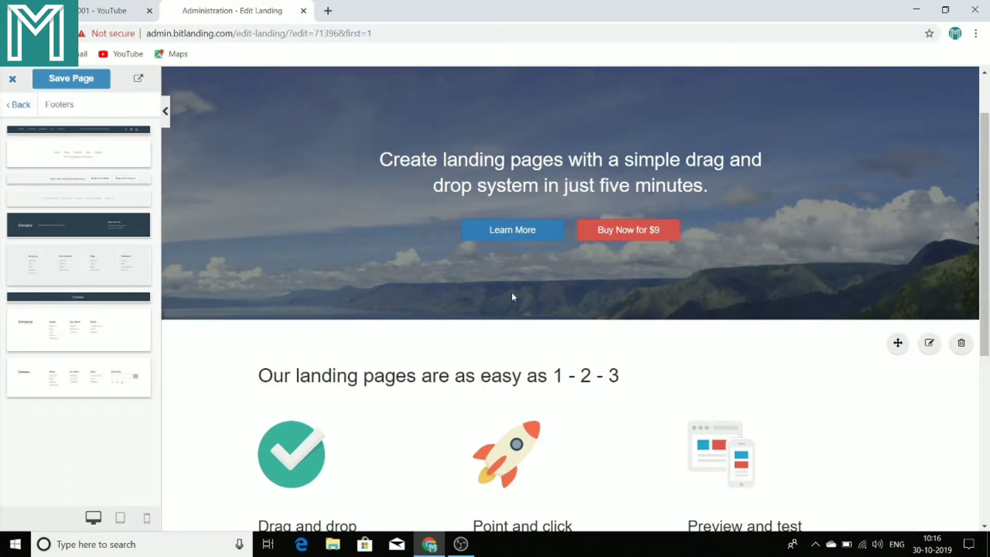
{"action": "scroll", "coordinate": [516, 299], "scroll_direction": "up", "scroll_amount": 1}
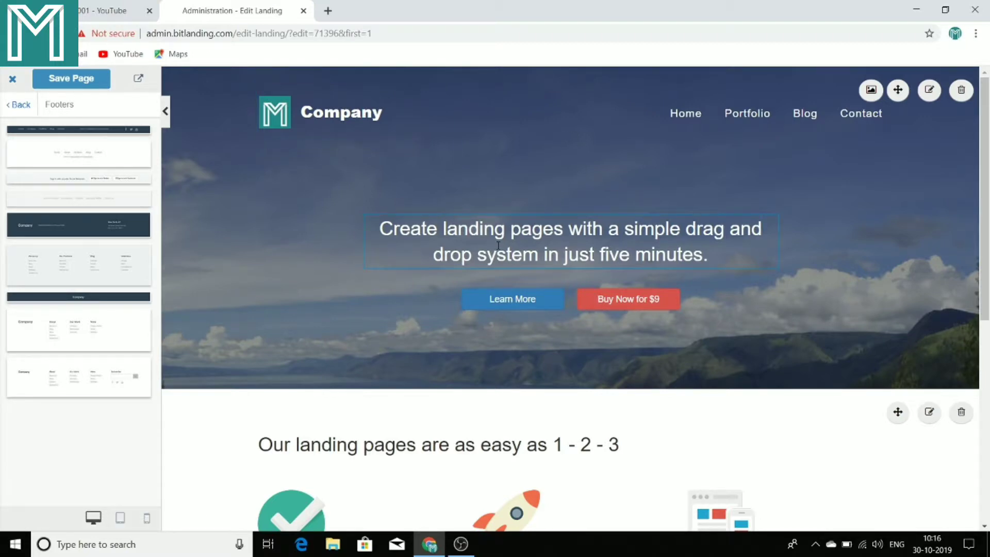
- Replace the header's centred tagline with "This is my best affiliate teaching course."
{"action": "double_click", "coordinate": [683, 248]}
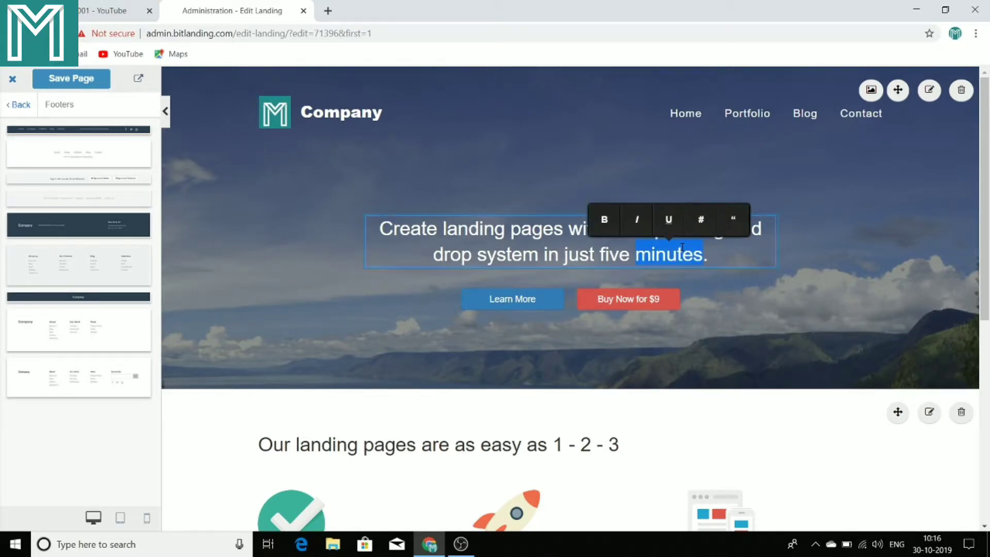
{"action": "key", "text": "BackSpace"}
{"action": "key", "text": "BackSpace"}
{"action": "key", "text": "BackSpace"}
{"action": "key", "text": "BackSpace"}
{"action": "key", "text": "BackSpace"}
{"action": "key", "text": "BackSpace"}
{"action": "key", "text": "BackSpace"}
{"action": "key", "text": "BackSpace"}
{"action": "key", "text": "BackSpace"}
{"action": "key", "text": "BackSpace"}
{"action": "key", "text": "BackSpace"}
{"action": "key", "text": "BackSpace"}
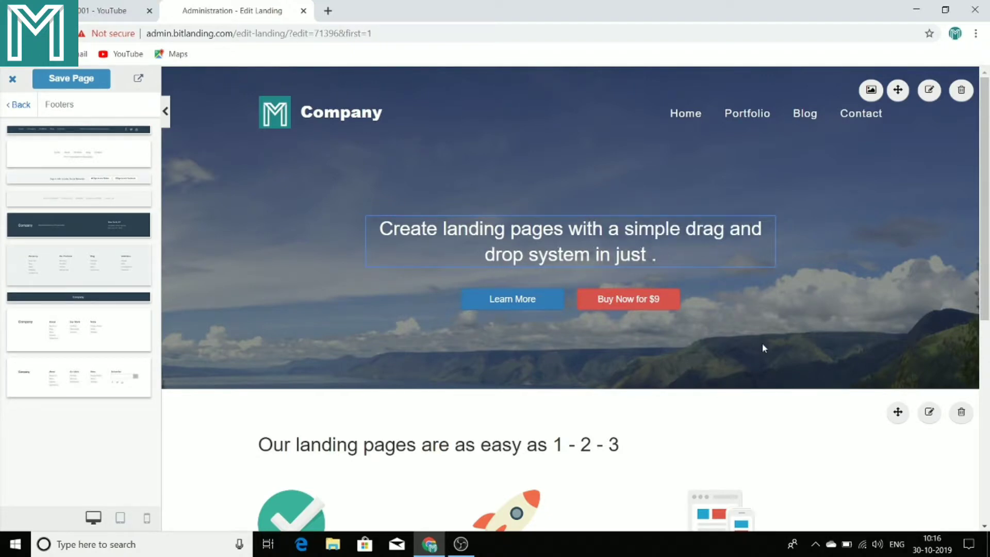
{"action": "key", "text": "BackSpace"}
{"action": "key", "text": "BackSpace"}
{"action": "key", "text": "BackSpace"}
{"action": "key", "text": "BackSpace"}
{"action": "key", "text": "BackSpace"}
{"action": "key", "text": "BackSpace"}
{"action": "key", "text": "BackSpace"}
{"action": "key", "text": "BackSpace"}
{"action": "key", "text": "BackSpace"}
{"action": "key", "text": "BackSpace"}
{"action": "key", "text": "BackSpace"}
{"action": "key", "text": "BackSpace"}
{"action": "key", "text": "BackSpace"}
{"action": "key", "text": "BackSpace"}
{"action": "key", "text": "BackSpace"}
{"action": "key", "text": "BackSpace"}
{"action": "key", "text": "BackSpace"}
{"action": "key", "text": "BackSpace"}
{"action": "key", "text": "BackSpace"}
{"action": "key", "text": "BackSpace"}
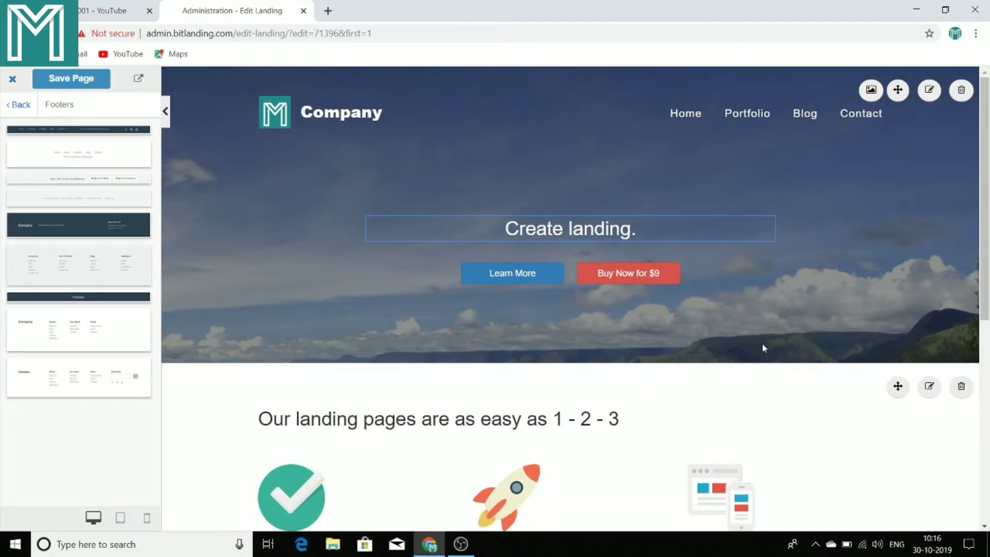
{"action": "key", "text": "BackSpace"}
{"action": "key", "text": "BackSpace"}
{"action": "key", "text": "BackSpace"}
{"action": "key", "text": "BackSpace"}
{"action": "key", "text": "BackSpace"}
{"action": "key", "text": "BackSpace"}
{"action": "key", "text": "BackSpace"}
{"action": "key", "text": "BackSpace"}
{"action": "key", "text": "BackSpace"}
{"action": "key", "text": "BackSpace"}
{"action": "key", "text": "BackSpace"}
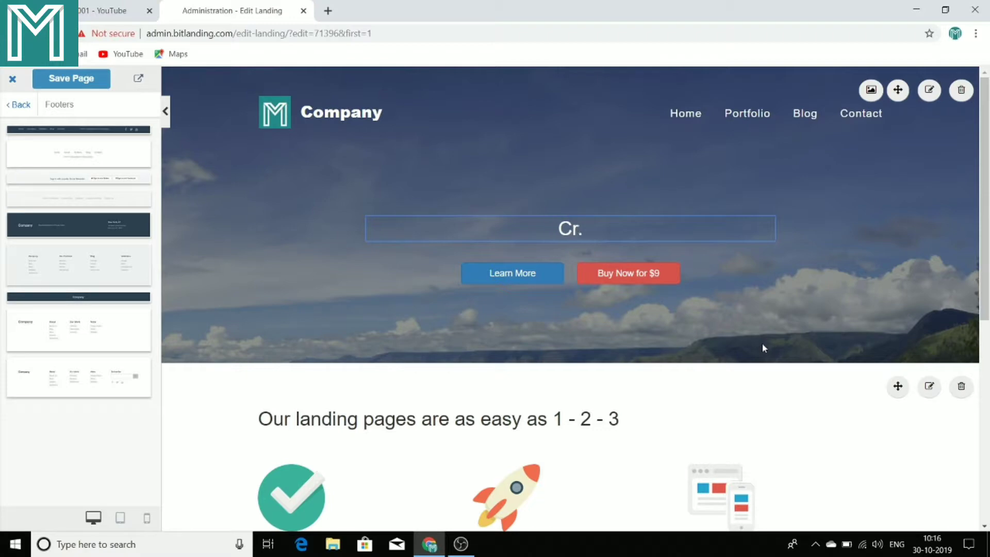
{"action": "type", "text": "this is"}
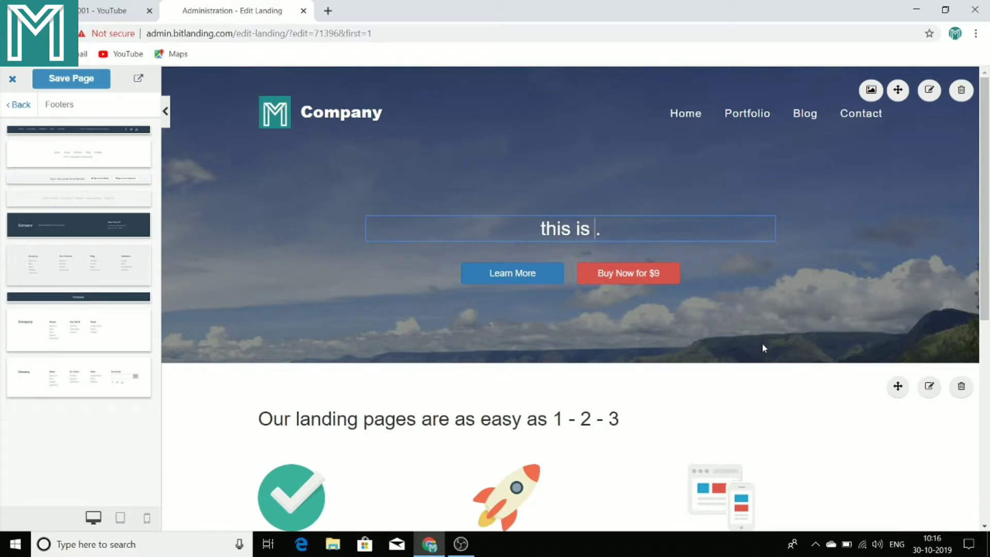
{"action": "type", "text": " my best"}
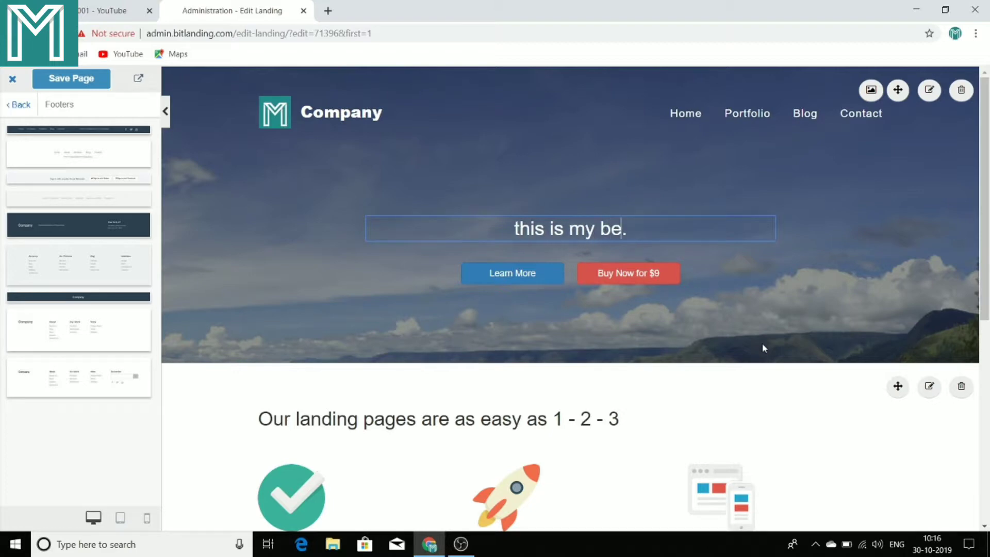
{"action": "type", "text": " affil"}
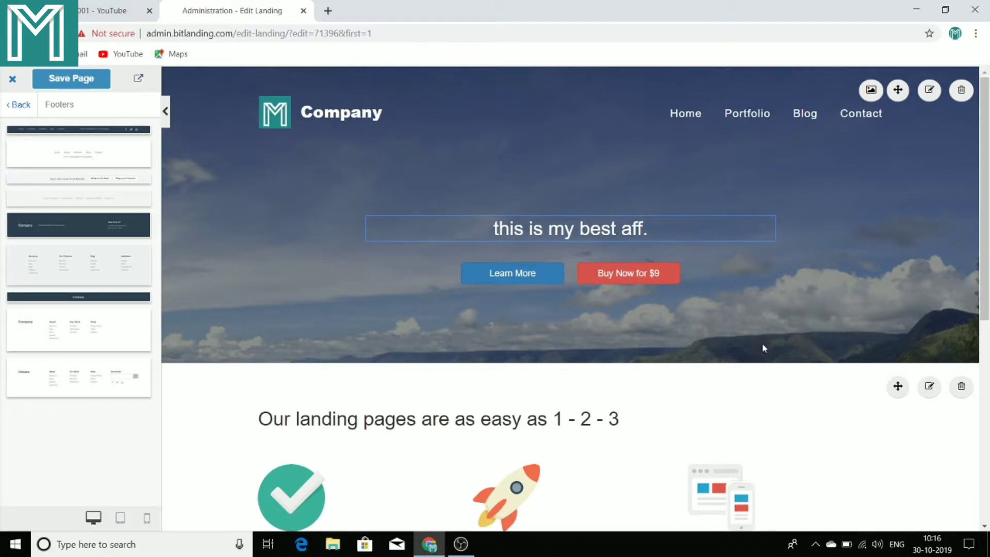
{"action": "type", "text": "iate te"}
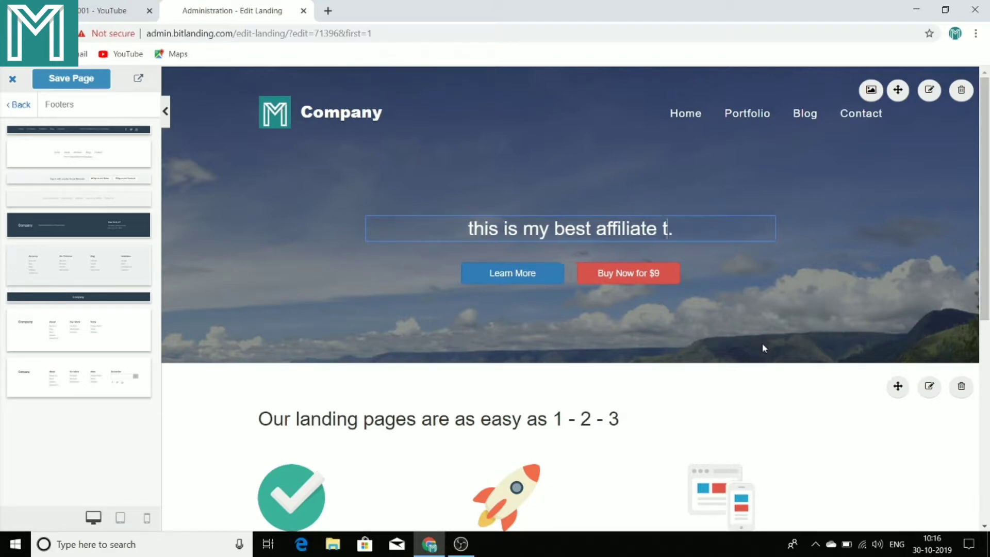
{"action": "type", "text": "achin"}
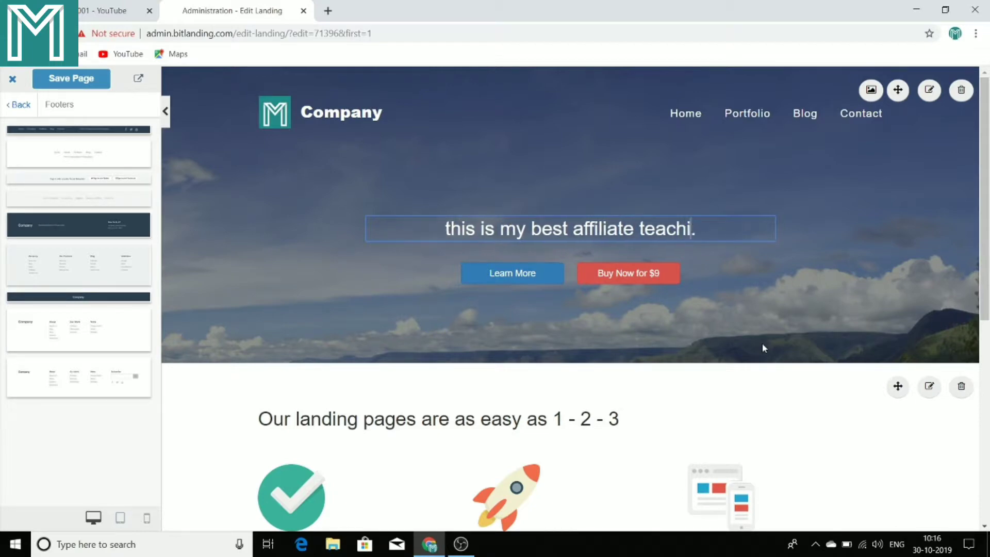
{"action": "type", "text": "g cou"}
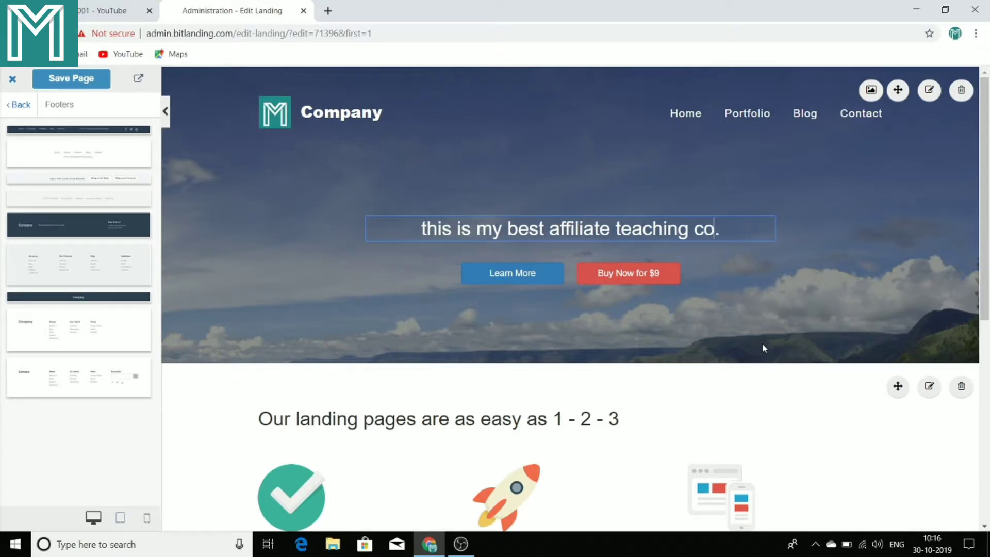
{"action": "type", "text": "rse"}
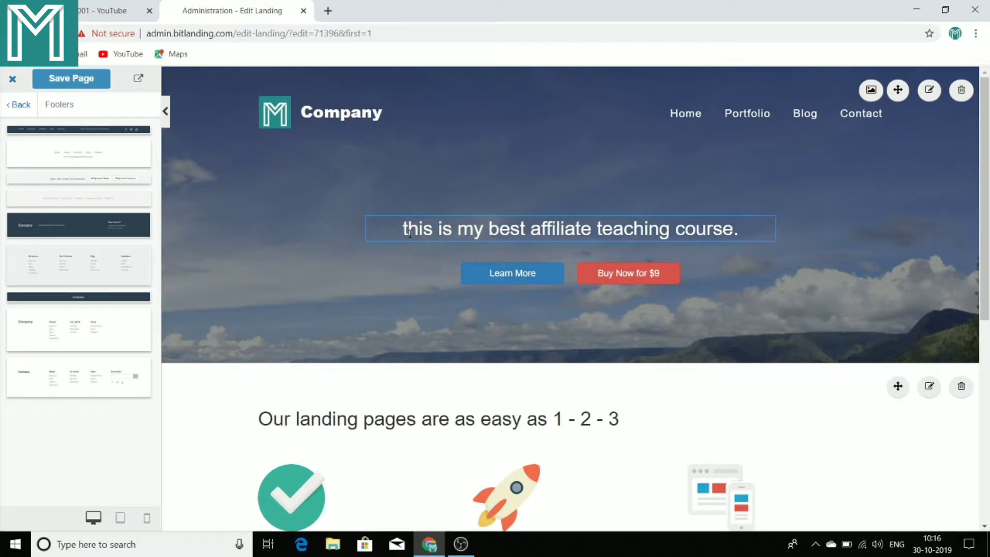
{"action": "key", "text": "BackSpace"}
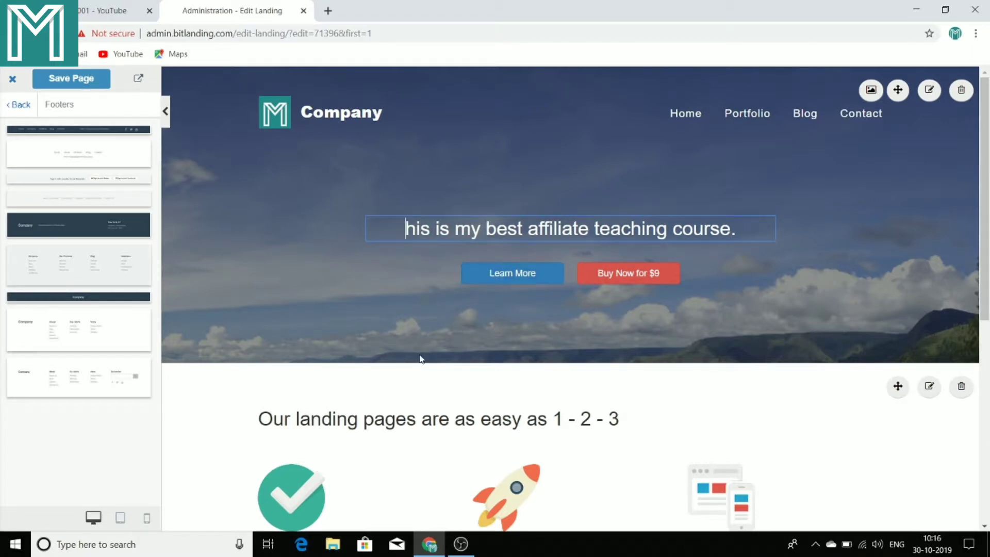
{"action": "type", "text": "T"}
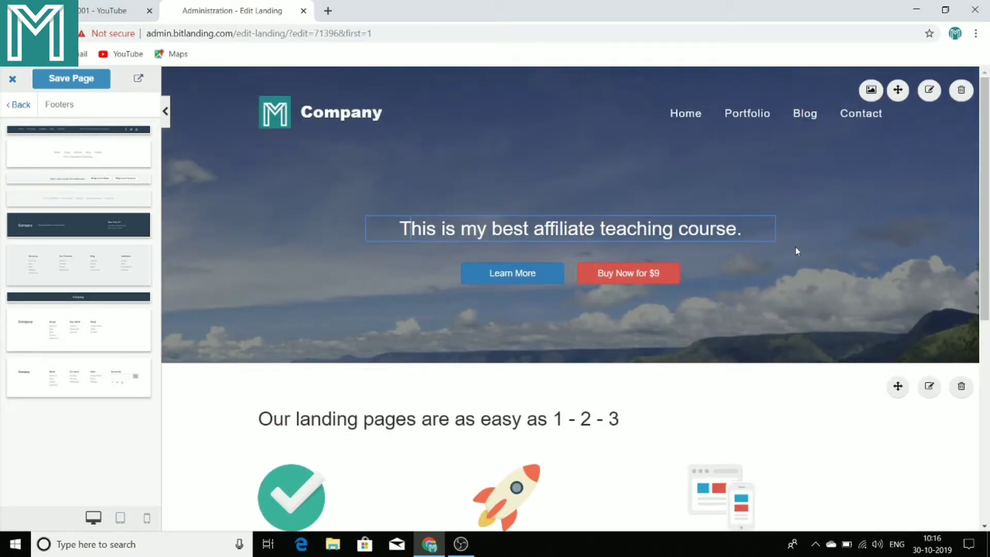
- Review the three-column content block and the footer block further down the page
{"action": "scroll", "coordinate": [797, 252], "scroll_direction": "down", "scroll_amount": 2}
{"action": "scroll", "coordinate": [796, 251], "scroll_direction": "down", "scroll_amount": 1}
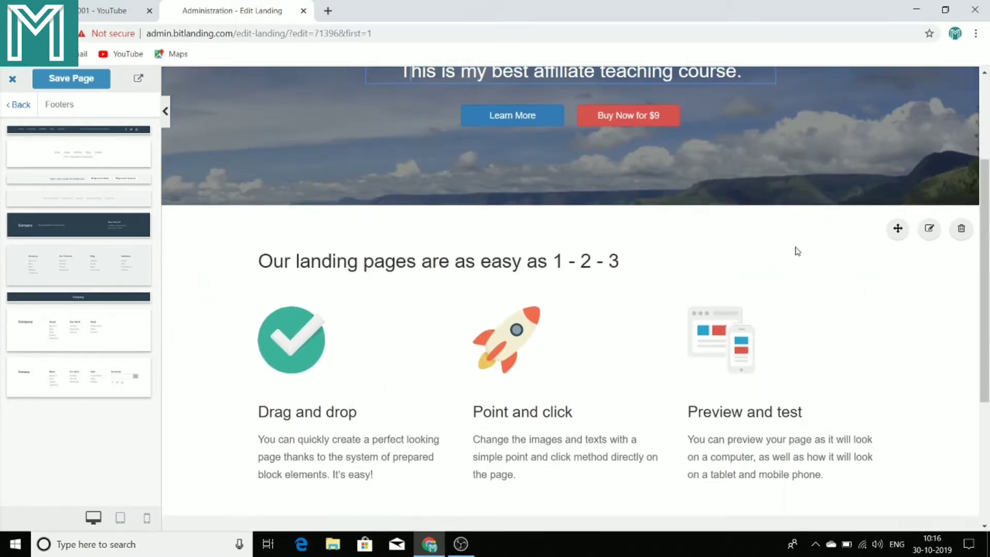
{"action": "scroll", "coordinate": [691, 488], "scroll_direction": "down", "scroll_amount": 1}
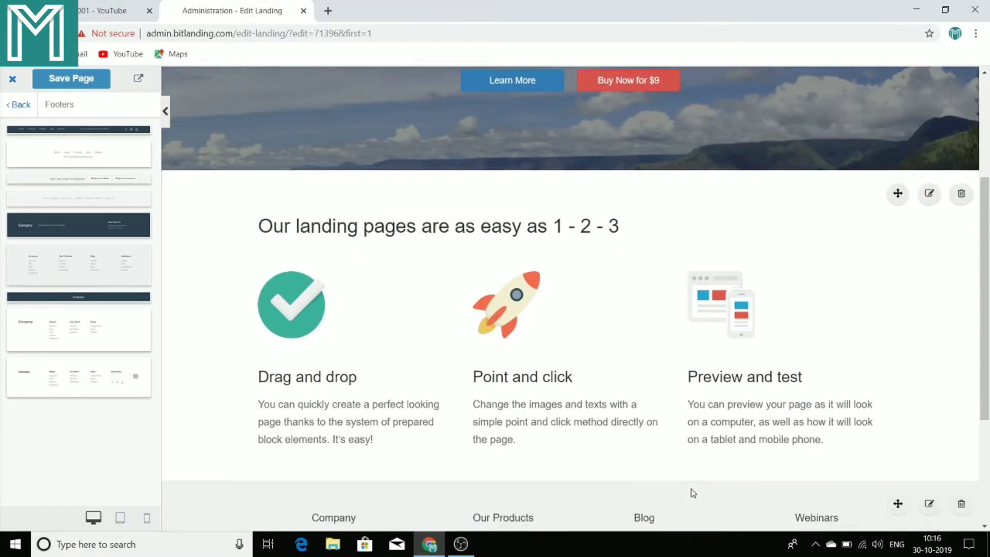
{"action": "scroll", "coordinate": [691, 493], "scroll_direction": "down", "scroll_amount": 3}
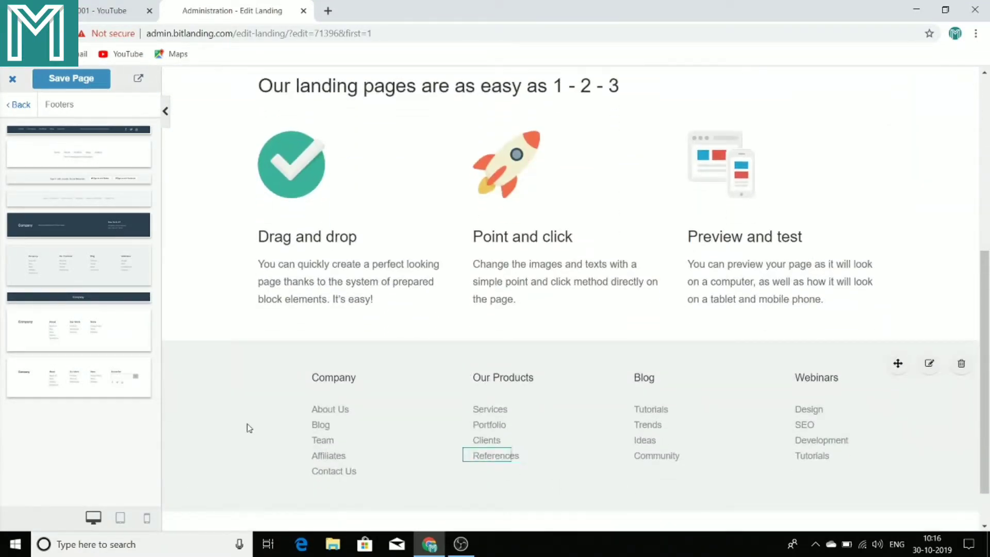
{"action": "scroll", "coordinate": [458, 256], "scroll_direction": "down", "scroll_amount": 1}
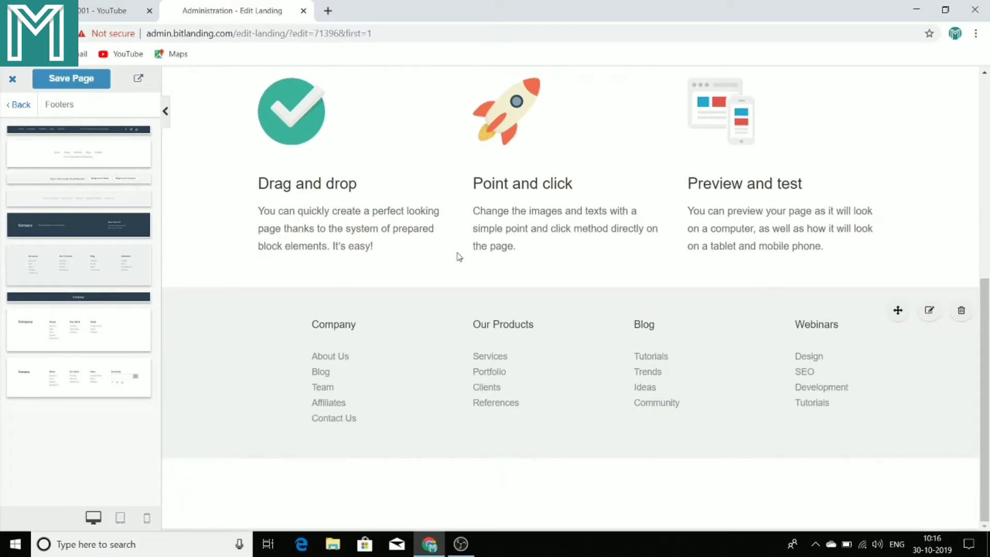
{"action": "scroll", "coordinate": [459, 256], "scroll_direction": "up", "scroll_amount": 1}
{"action": "scroll", "coordinate": [458, 256], "scroll_direction": "up", "scroll_amount": 6}
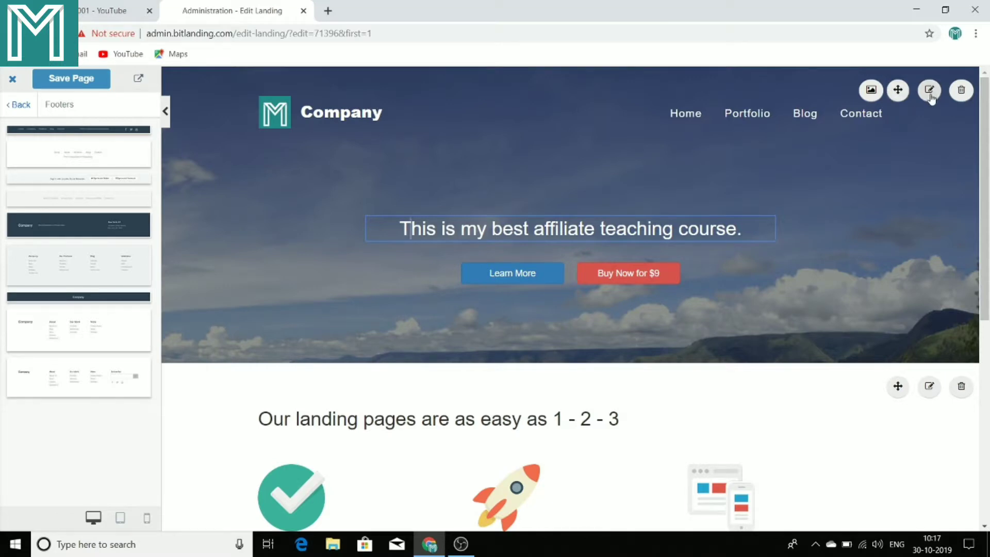
- Delete the header block with the mountain sky background from the page
{"action": "left_click", "coordinate": [962, 91]}
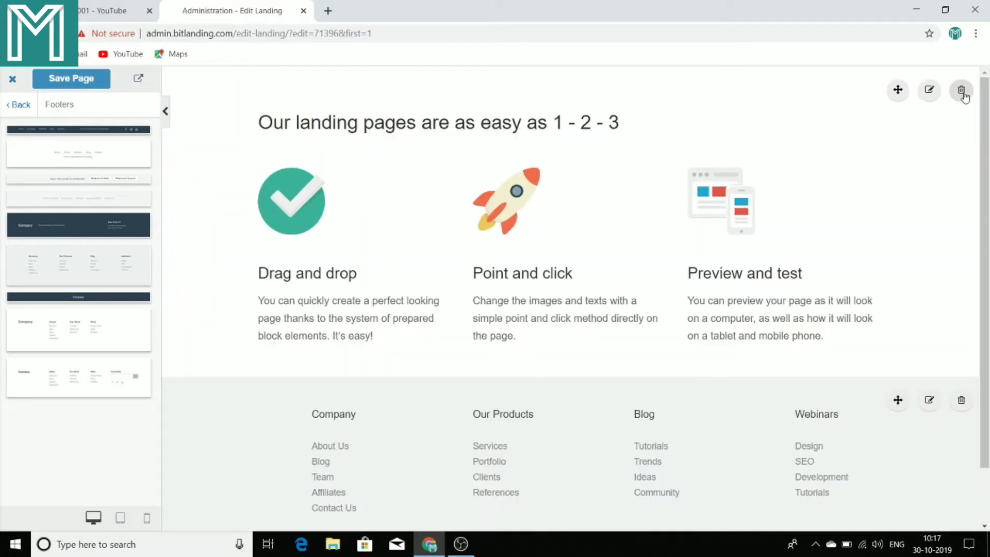
{"action": "scroll", "coordinate": [884, 234], "scroll_direction": "down", "scroll_amount": 2}
{"action": "scroll", "coordinate": [883, 232], "scroll_direction": "up", "scroll_amount": 2}
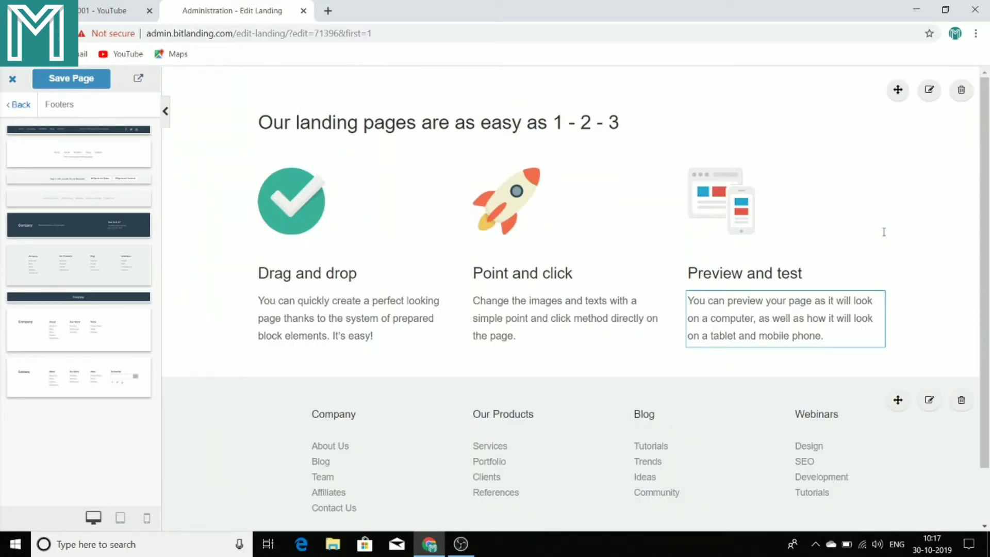
- Add the "Perfect and easy to use" header block with the desk computers image above the three-column content block
{"action": "left_click", "coordinate": [24, 108]}
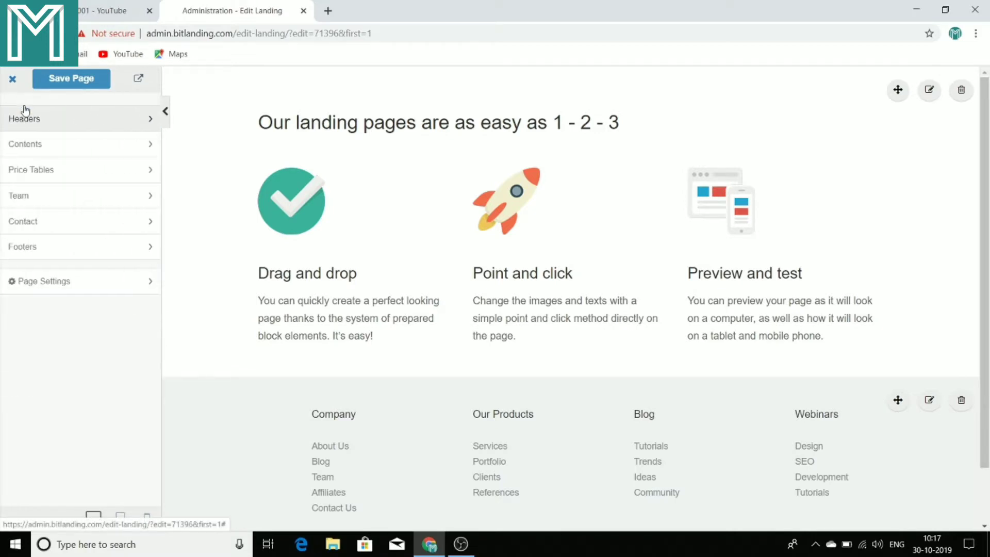
{"action": "left_click", "coordinate": [27, 142]}
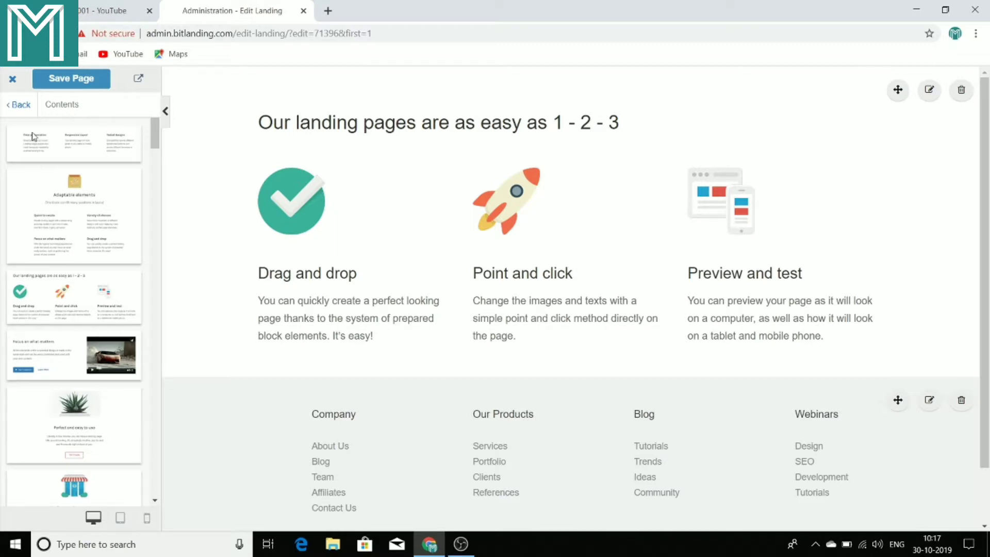
{"action": "left_click", "coordinate": [19, 104]}
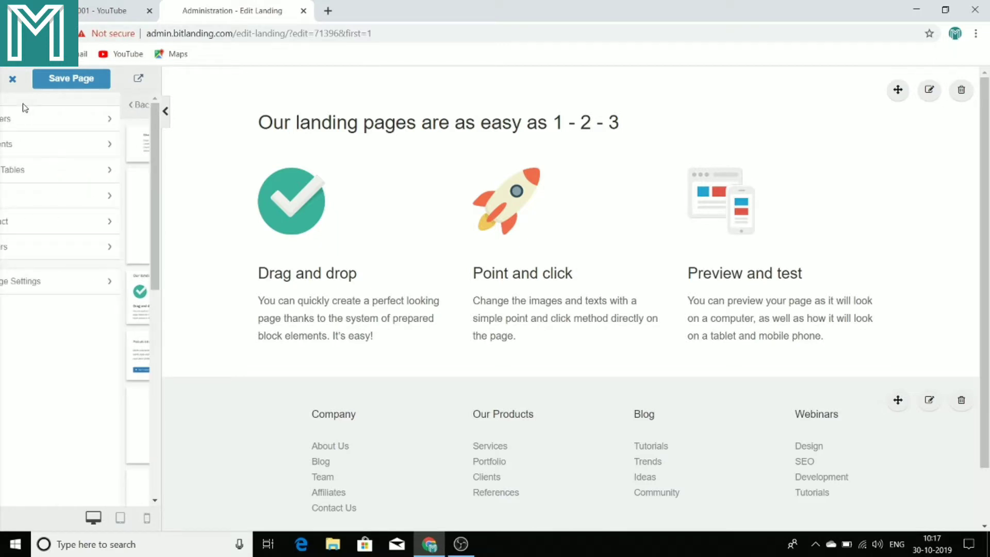
{"action": "left_click", "coordinate": [48, 125]}
{"action": "scroll", "coordinate": [69, 197], "scroll_direction": "down", "scroll_amount": 2}
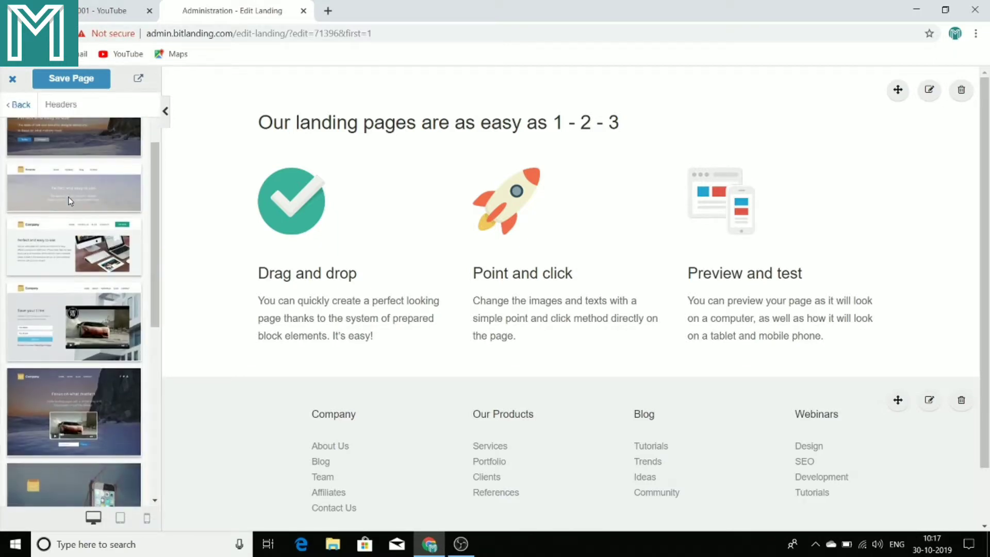
{"action": "left_click_drag", "start_coordinate": [77, 248], "coordinate": [417, 102]}
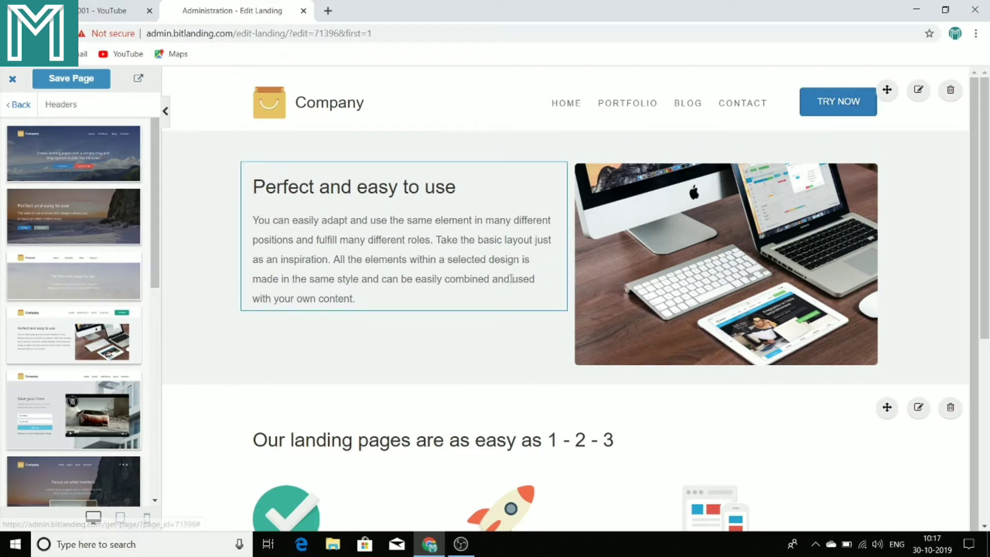
- Insert the "Save your time" header block with sign-up form and car video between the first header and the three-column content
{"action": "scroll", "coordinate": [509, 282], "scroll_direction": "down", "scroll_amount": 1}
{"action": "scroll", "coordinate": [511, 278], "scroll_direction": "down", "scroll_amount": 4}
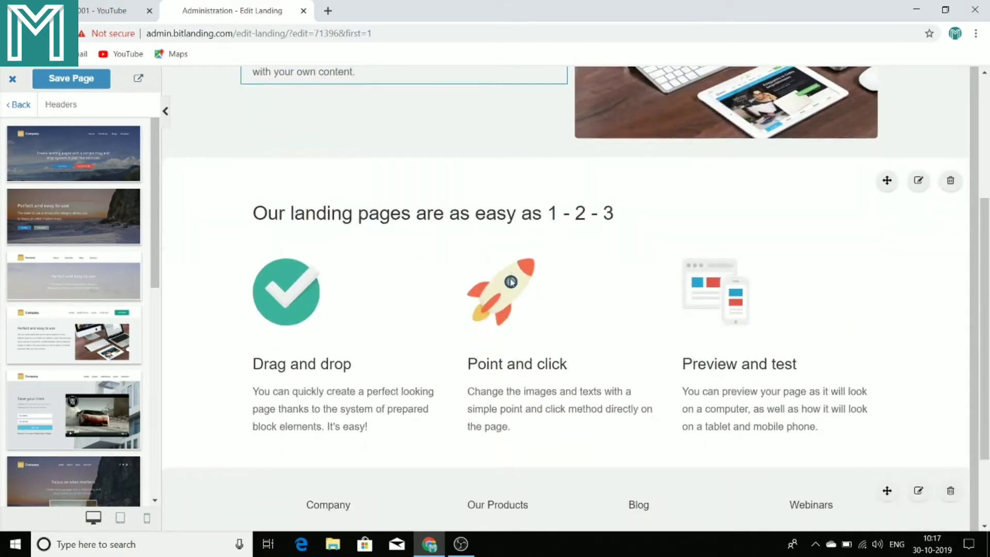
{"action": "scroll", "coordinate": [164, 470], "scroll_direction": "down", "scroll_amount": 1}
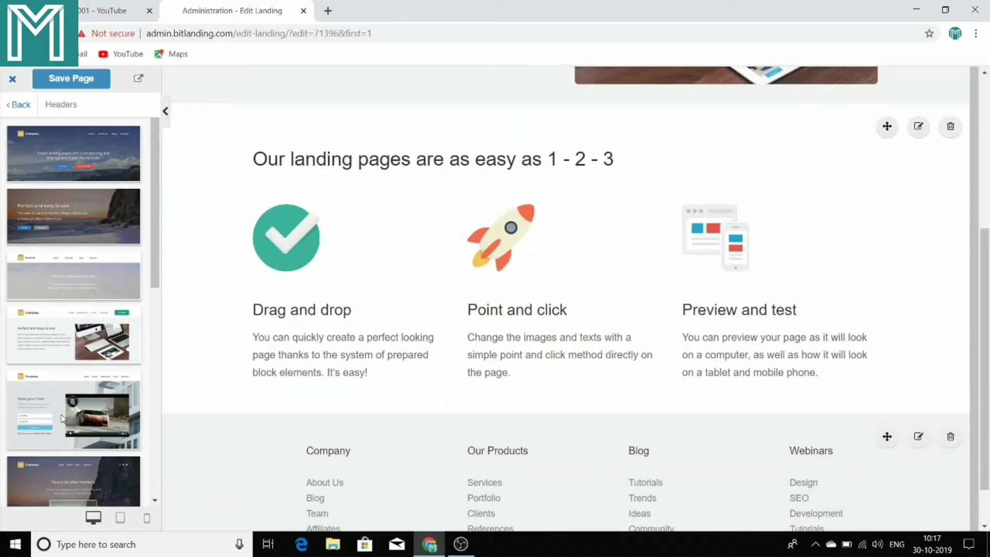
{"action": "left_click_drag", "start_coordinate": [61, 418], "coordinate": [352, 179]}
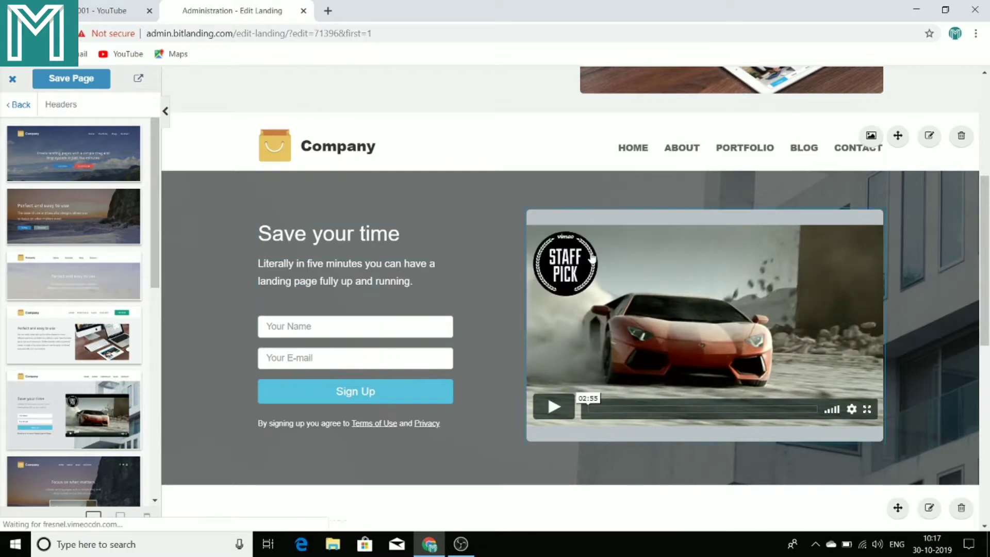
{"action": "scroll", "coordinate": [592, 258], "scroll_direction": "down", "scroll_amount": 3}
{"action": "scroll", "coordinate": [575, 420], "scroll_direction": "up", "scroll_amount": 4}
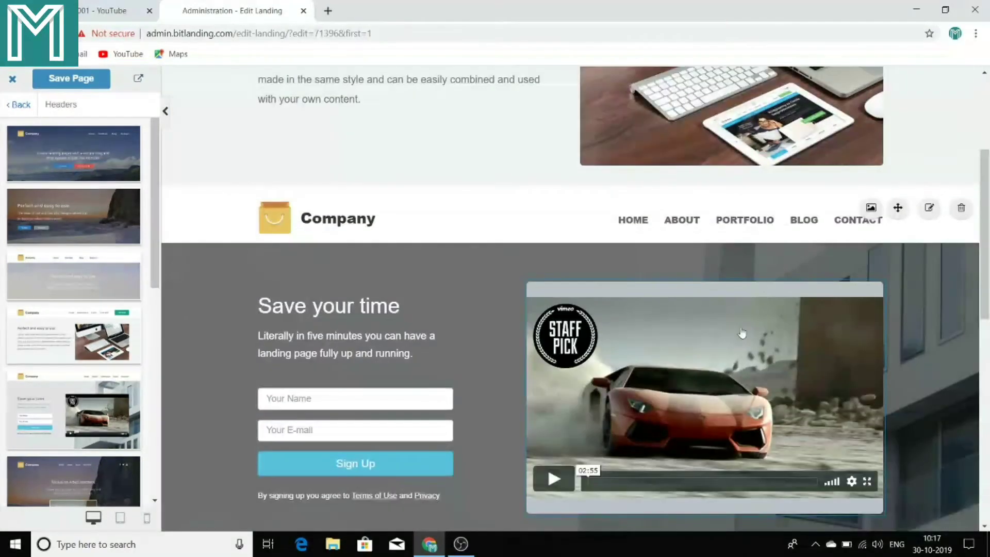
{"action": "scroll", "coordinate": [587, 403], "scroll_direction": "down", "scroll_amount": 4}
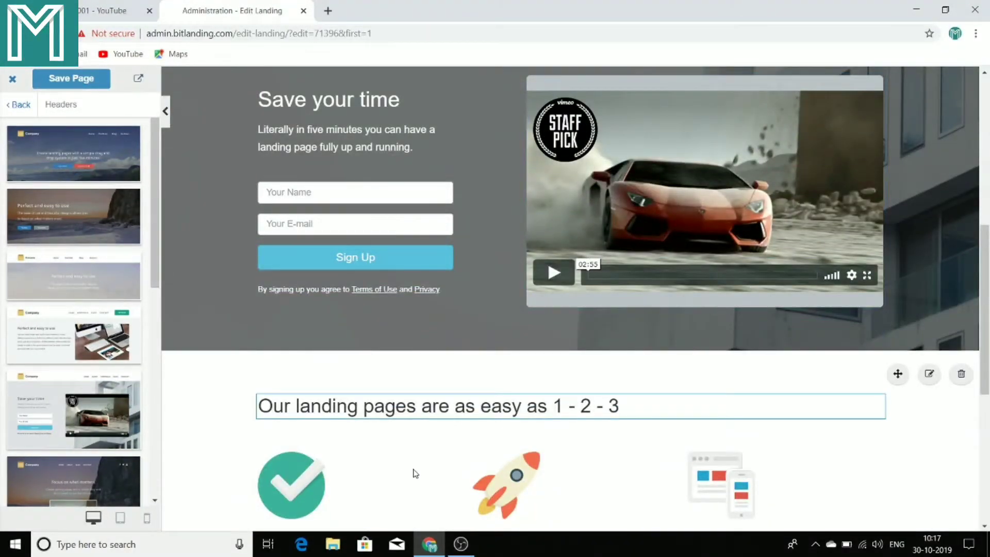
{"action": "scroll", "coordinate": [415, 474], "scroll_direction": "up", "scroll_amount": 2}
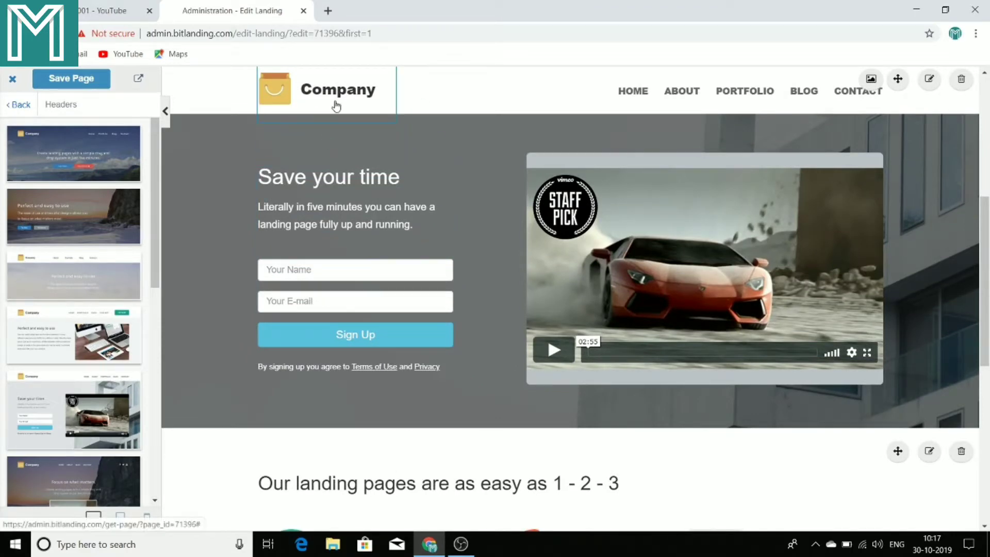
- Leave the page editor and reopen the "affiliate system" landing page for editing from the landing pages list
{"action": "left_click", "coordinate": [12, 79]}
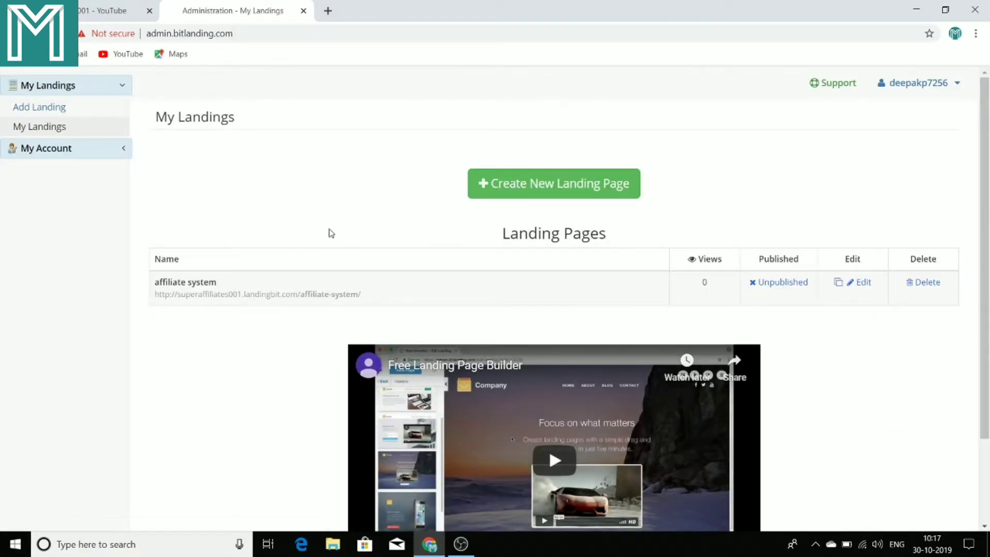
{"action": "left_click", "coordinate": [566, 190]}
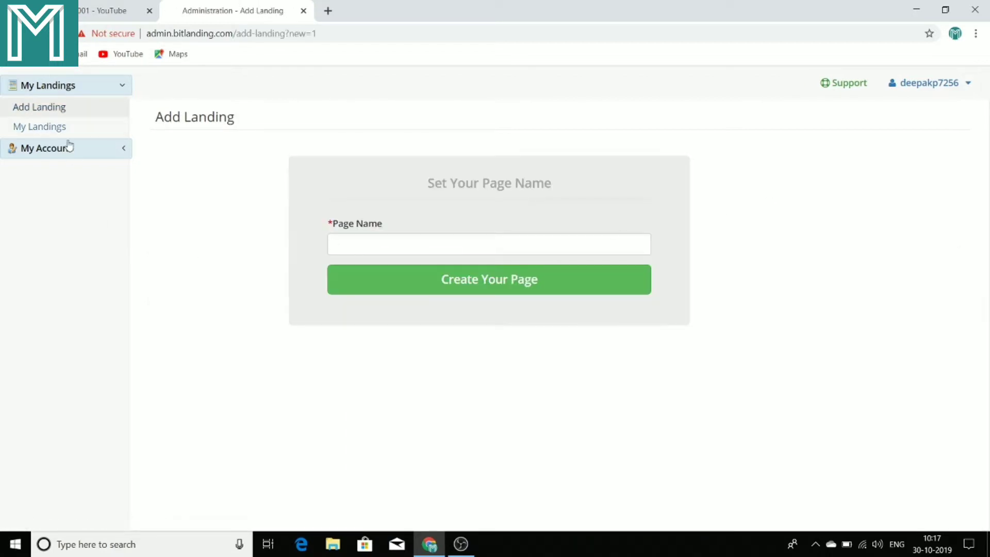
{"action": "left_click", "coordinate": [14, 34]}
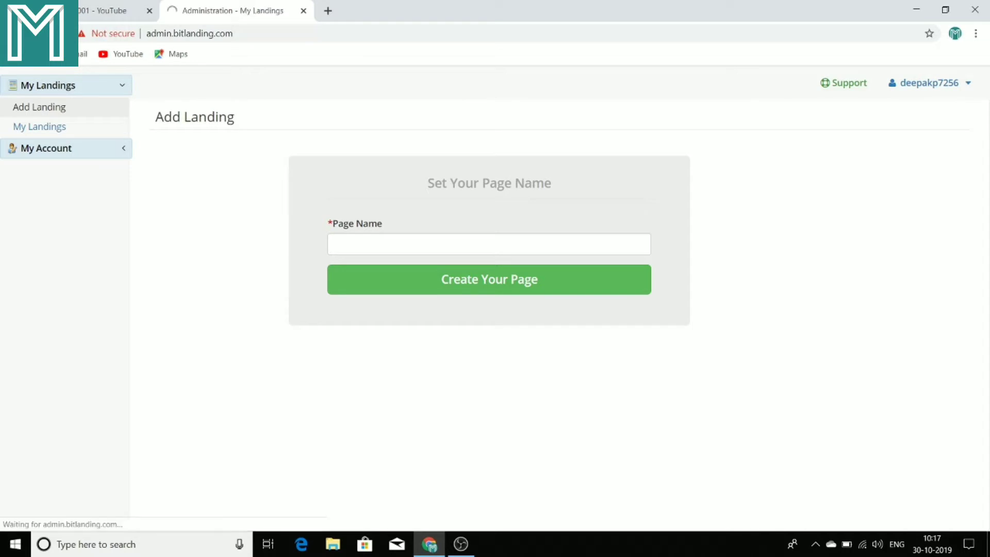
{"action": "scroll", "coordinate": [402, 196], "scroll_direction": "down", "scroll_amount": 2}
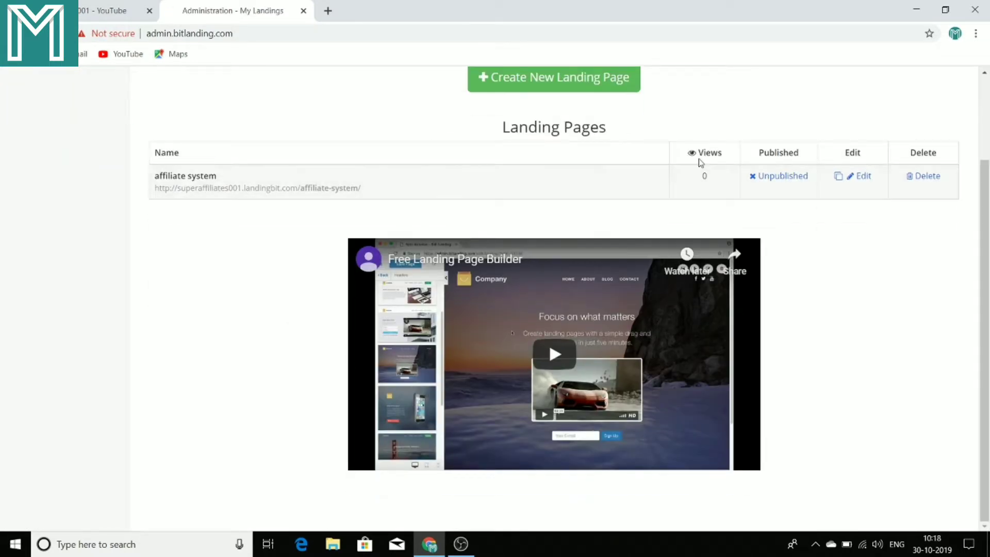
{"action": "left_click", "coordinate": [860, 178]}
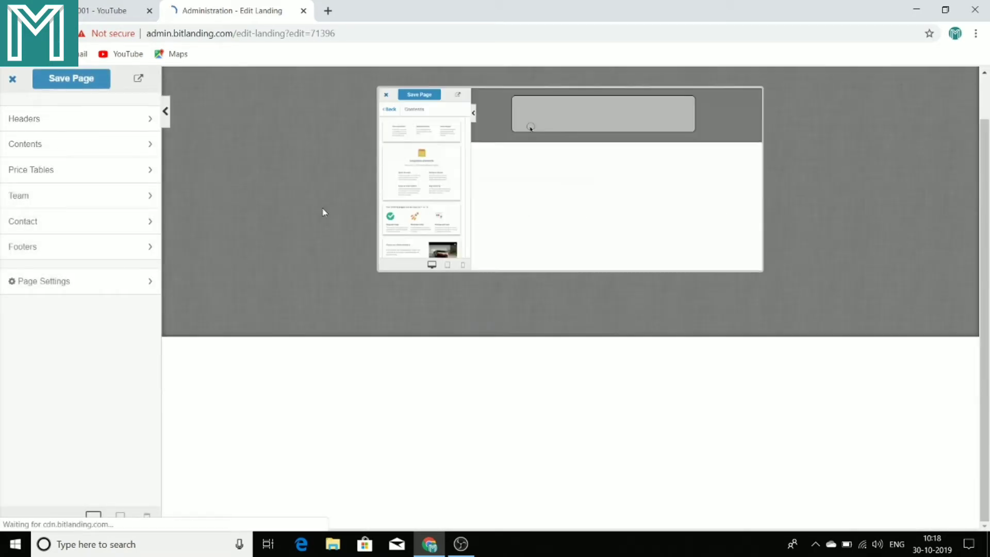
- Add the mountain sky header block to the empty page and the "Perfect and easy to use" header block beneath it
{"action": "left_click", "coordinate": [64, 283]}
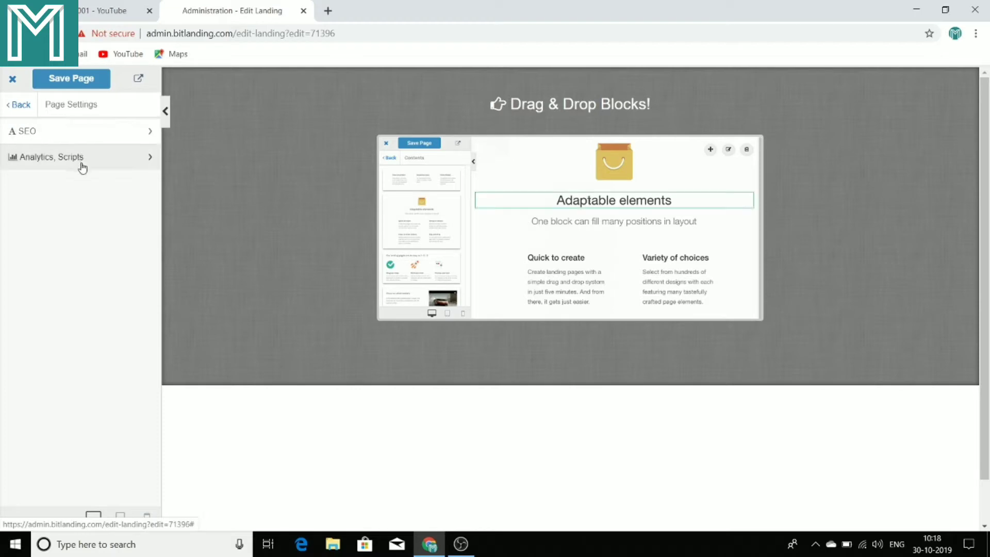
{"action": "left_click", "coordinate": [20, 107]}
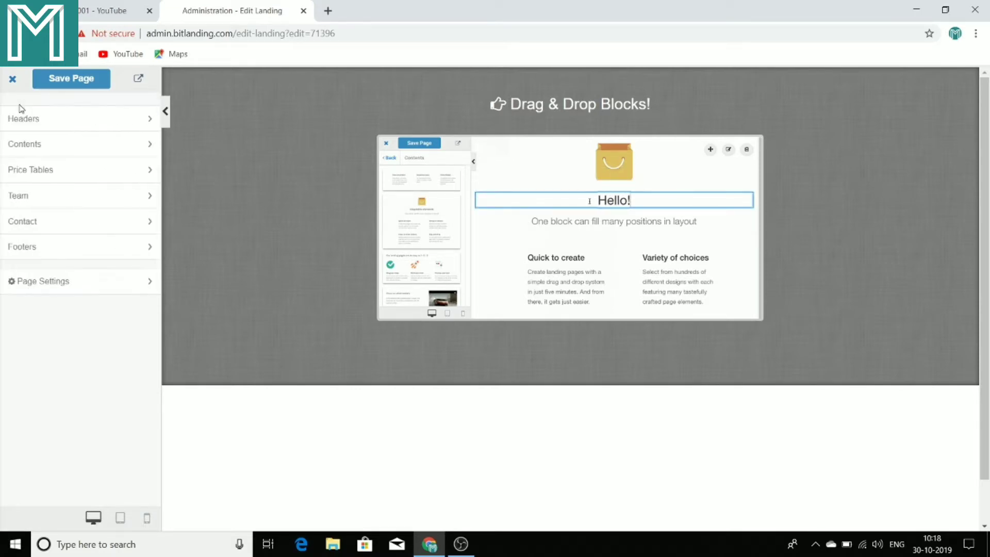
{"action": "left_click", "coordinate": [50, 127]}
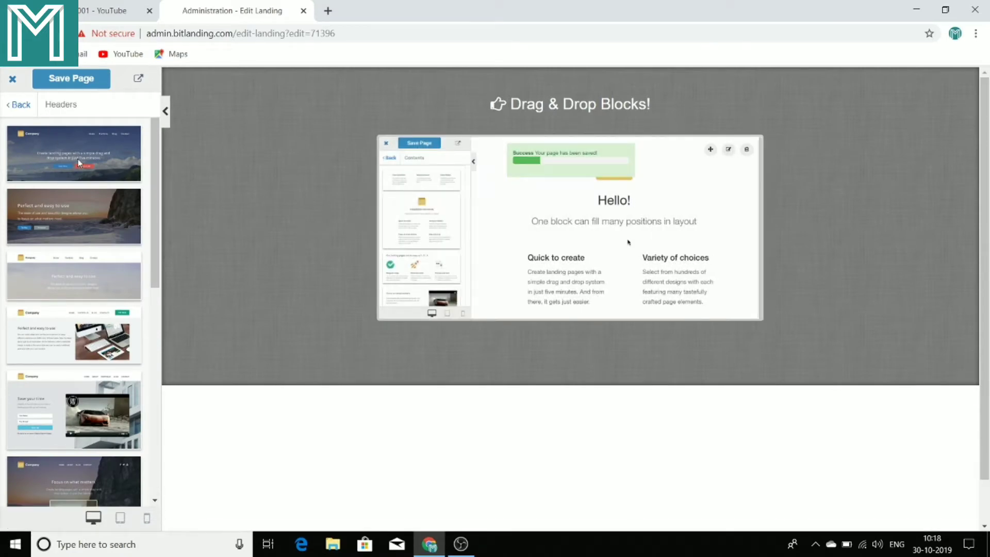
{"action": "left_click_drag", "start_coordinate": [79, 159], "coordinate": [396, 165]}
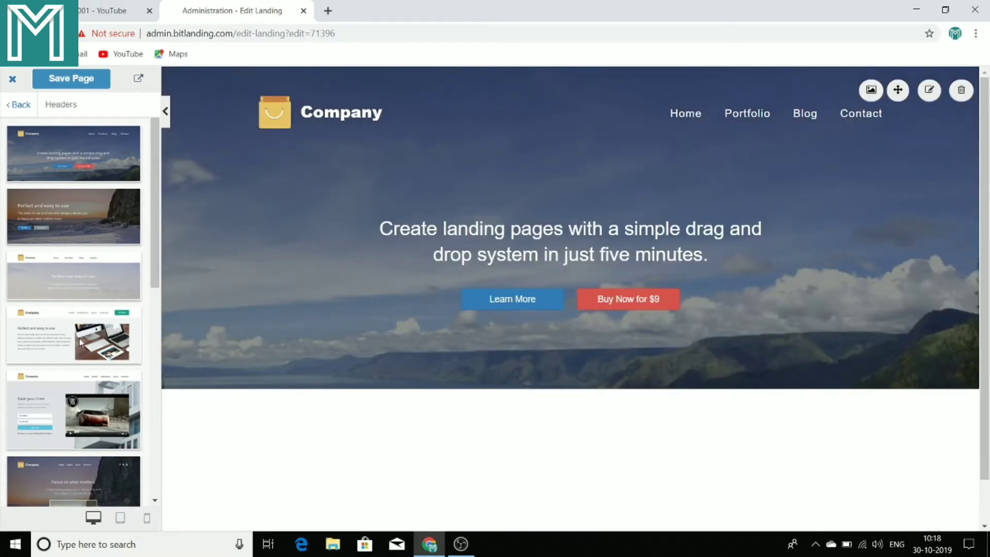
{"action": "left_click_drag", "start_coordinate": [80, 343], "coordinate": [347, 413]}
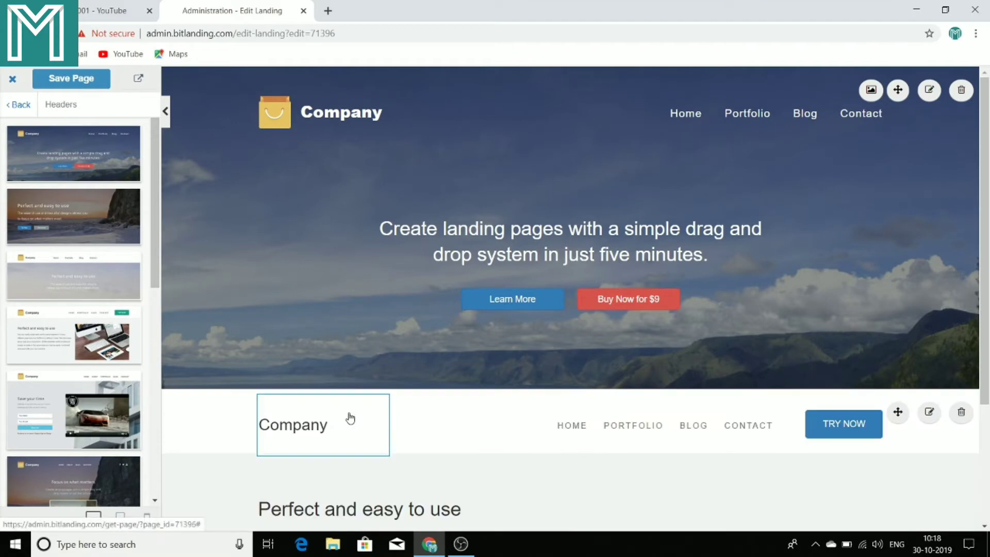
- Set the TRY NOW button's link URL in the second header to google.com and save the link change
{"action": "scroll", "coordinate": [350, 417], "scroll_direction": "down", "scroll_amount": 3}
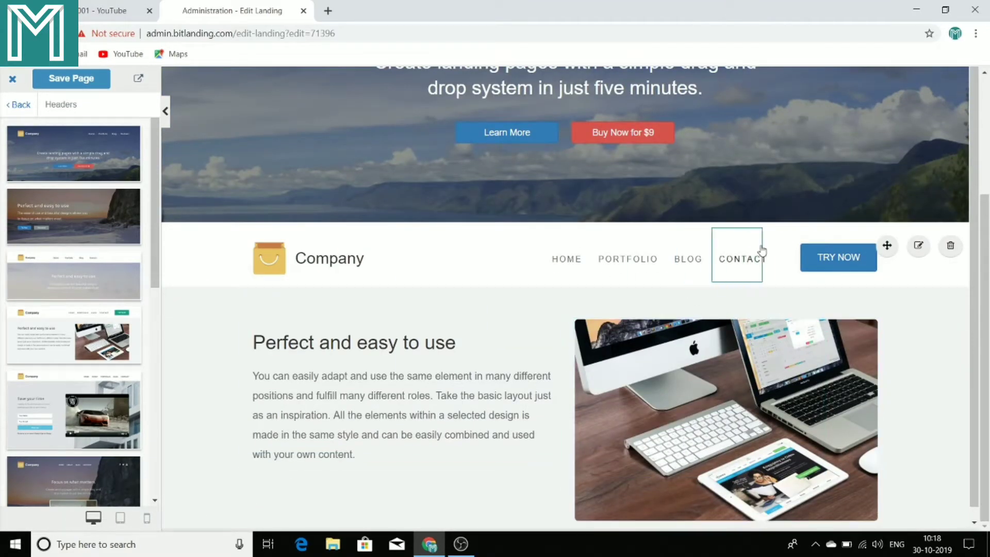
{"action": "left_click", "coordinate": [731, 257]}
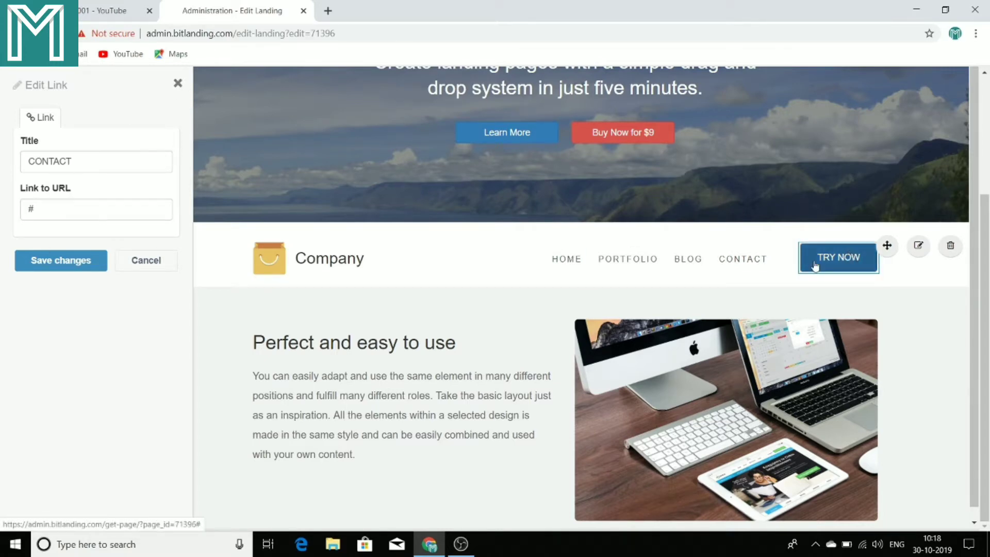
{"action": "left_click", "coordinate": [840, 263]}
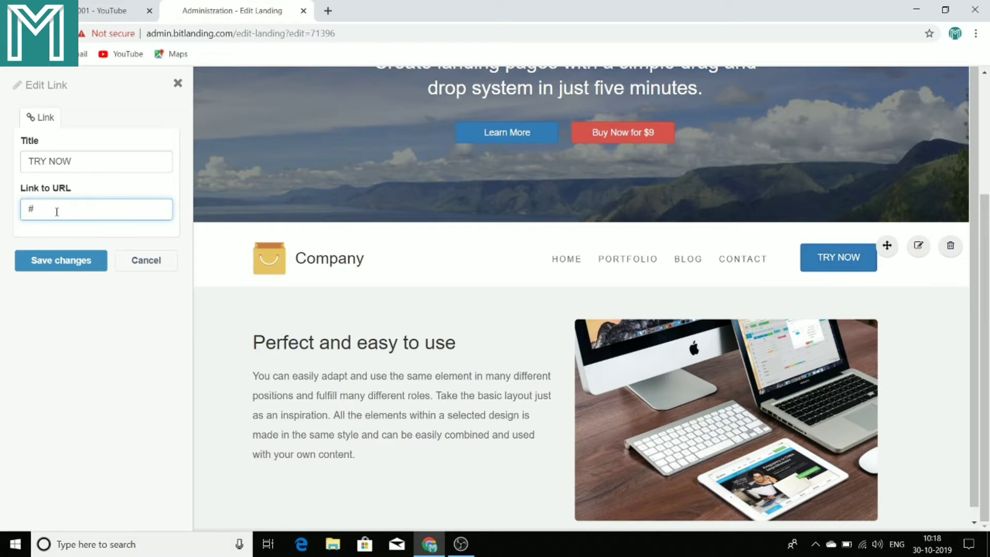
{"action": "type", "text": "google.com"}
{"action": "left_click", "coordinate": [53, 258]}
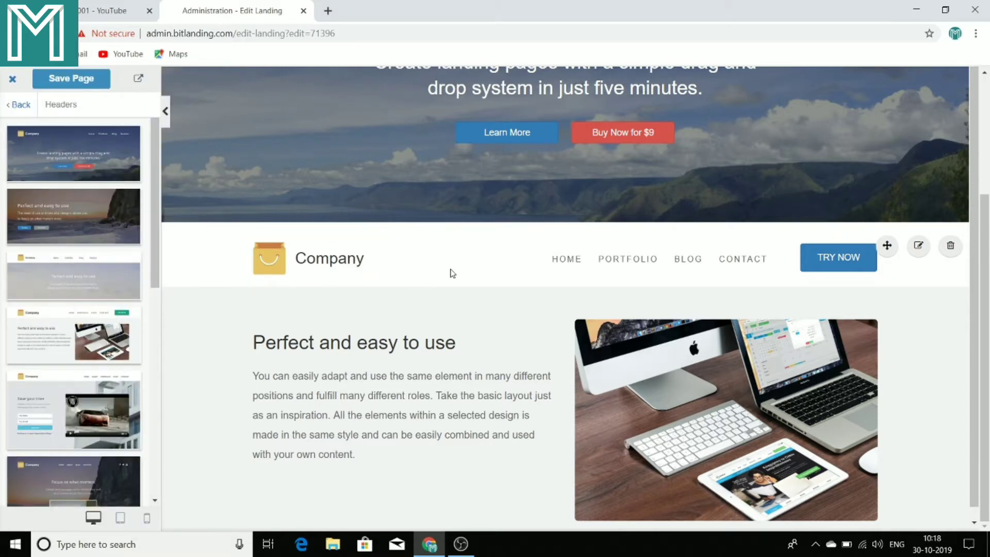
- Return to the block categories and save the landing page with its two header blocks
{"action": "scroll", "coordinate": [449, 272], "scroll_direction": "down", "scroll_amount": 1}
{"action": "scroll", "coordinate": [450, 273], "scroll_direction": "up", "scroll_amount": 1}
{"action": "scroll", "coordinate": [452, 273], "scroll_direction": "down", "scroll_amount": 1}
{"action": "scroll", "coordinate": [450, 273], "scroll_direction": "up", "scroll_amount": 1}
{"action": "left_click", "coordinate": [20, 105]}
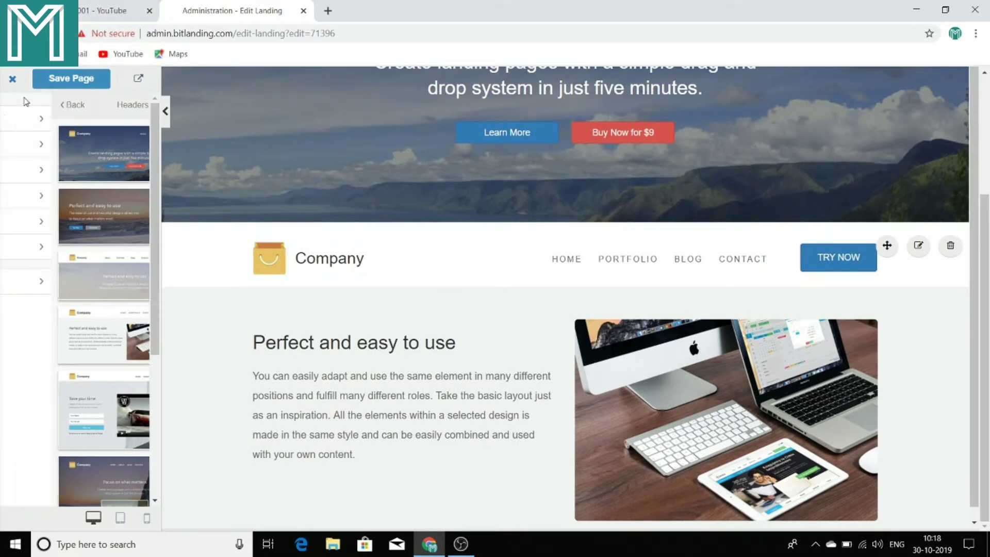
{"action": "left_click", "coordinate": [78, 81]}
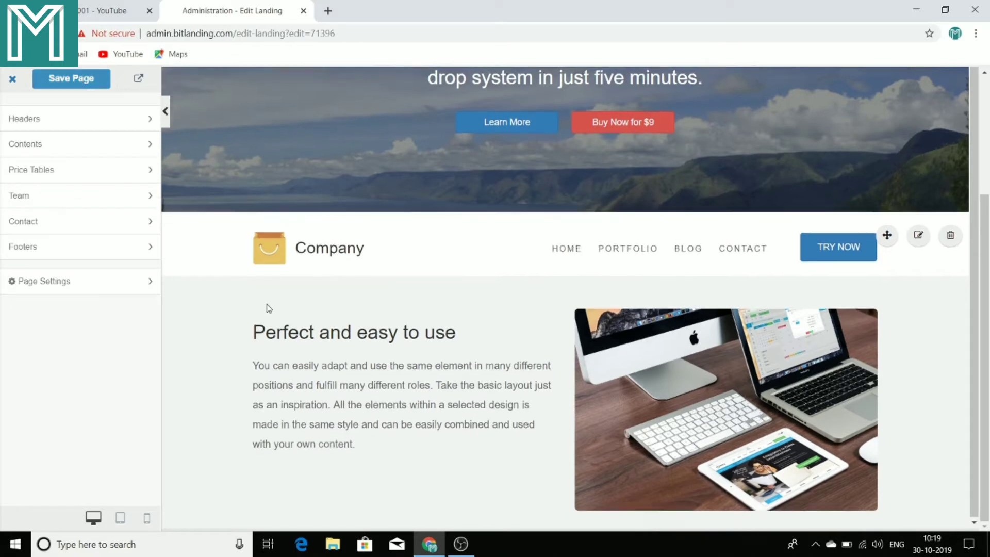
- Examine the available price table block designs, then return to the block categories
{"action": "scroll", "coordinate": [268, 308], "scroll_direction": "up", "scroll_amount": 3}
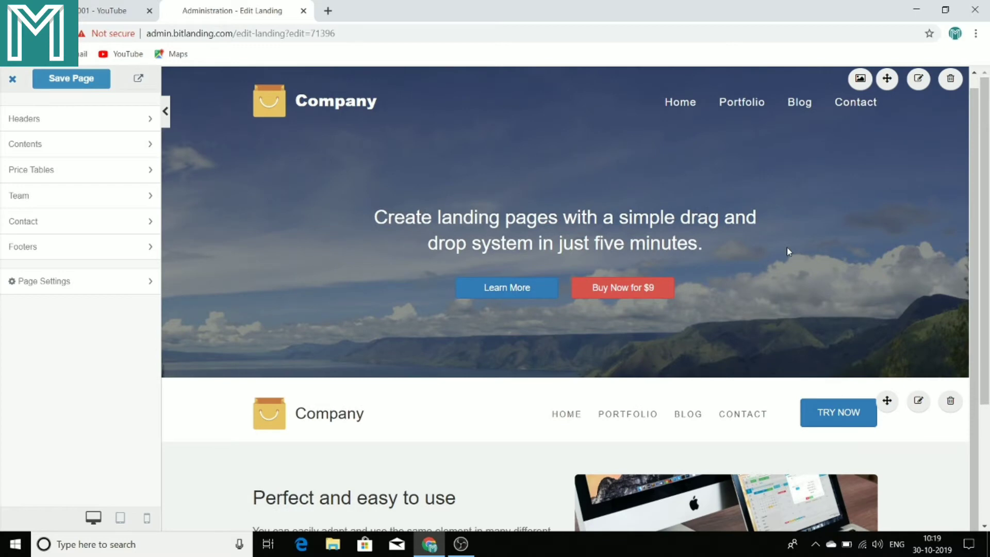
{"action": "left_click", "coordinate": [128, 172]}
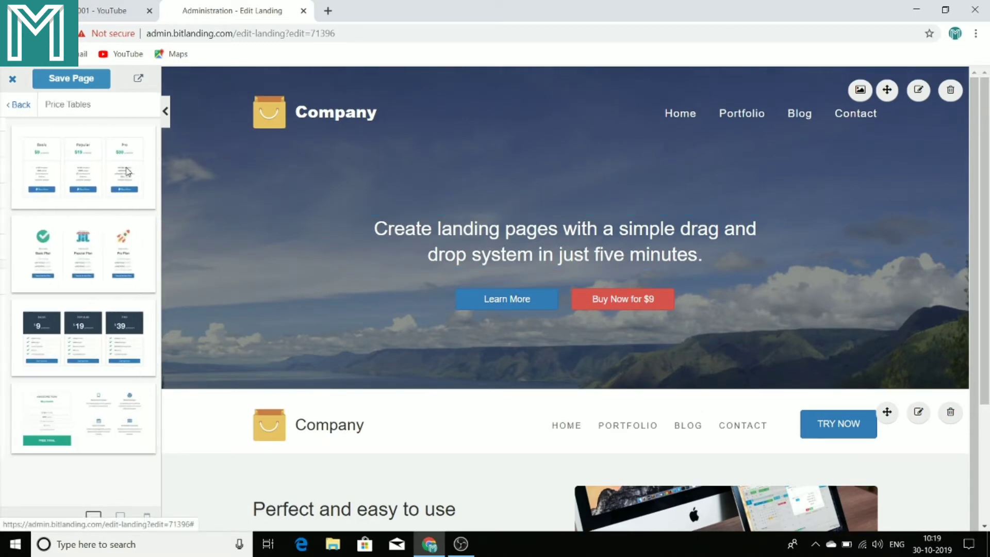
{"action": "left_click", "coordinate": [17, 105]}
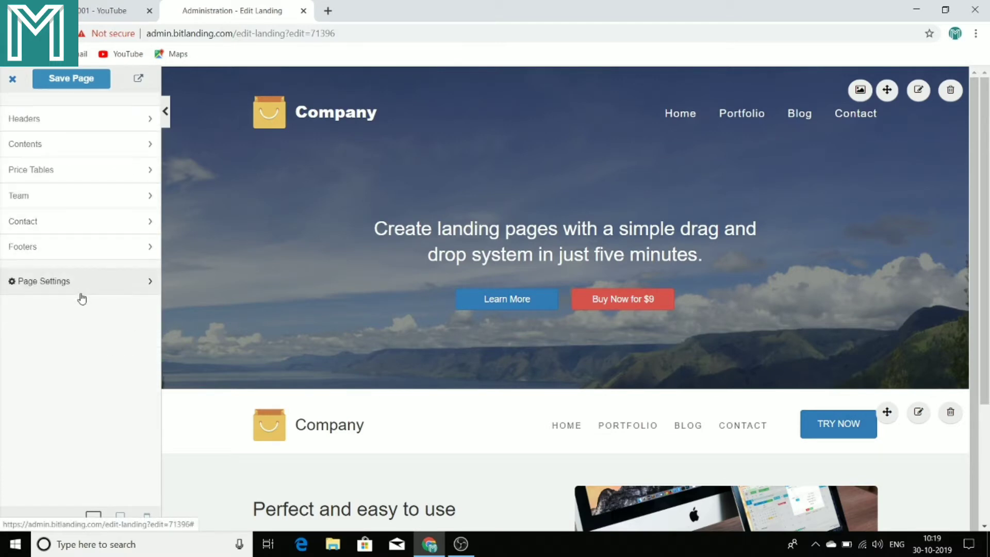
- Open the live preview of the landing page, close it, and review both header blocks in the editor
{"action": "left_click", "coordinate": [139, 82]}
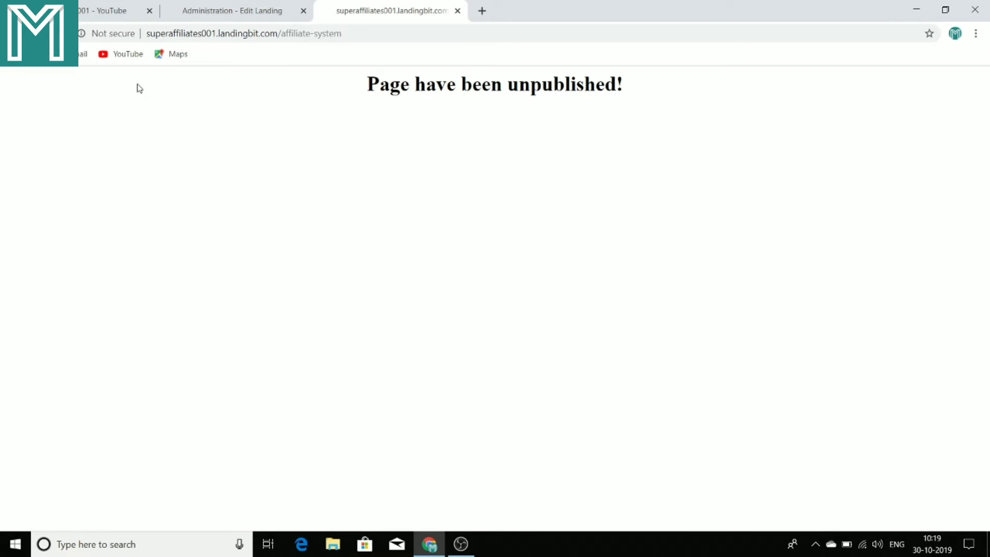
{"action": "left_click", "coordinate": [457, 10]}
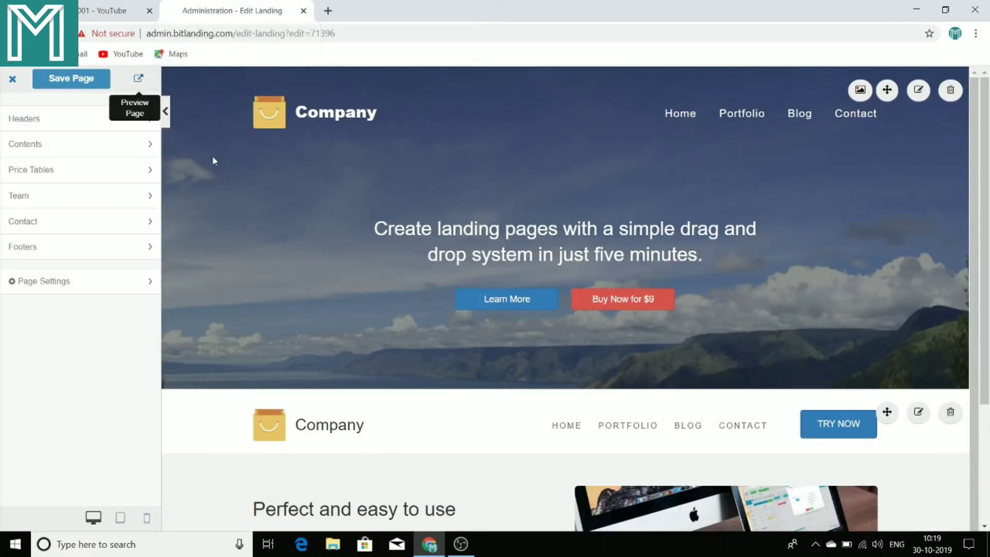
{"action": "scroll", "coordinate": [213, 161], "scroll_direction": "down", "scroll_amount": 1}
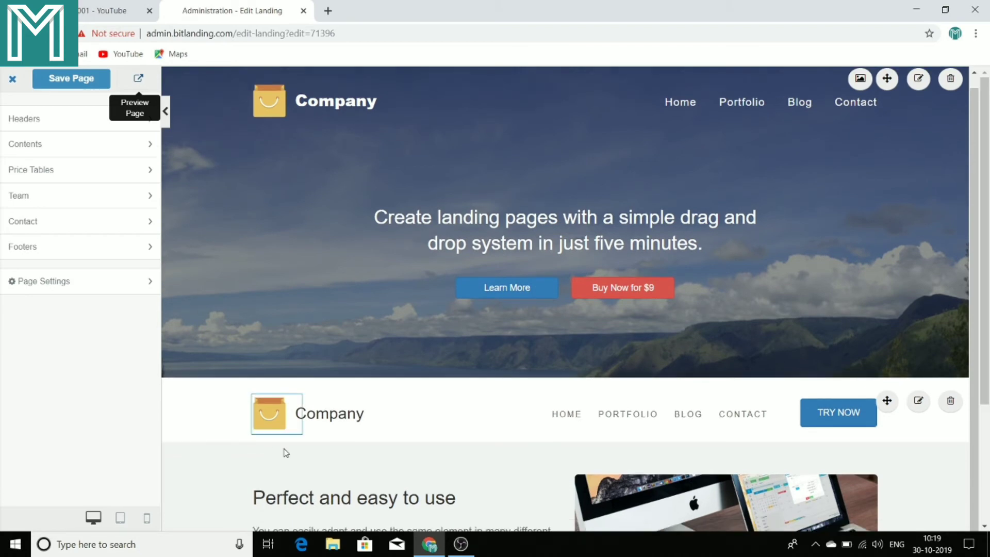
{"action": "scroll", "coordinate": [286, 453], "scroll_direction": "down", "scroll_amount": 3}
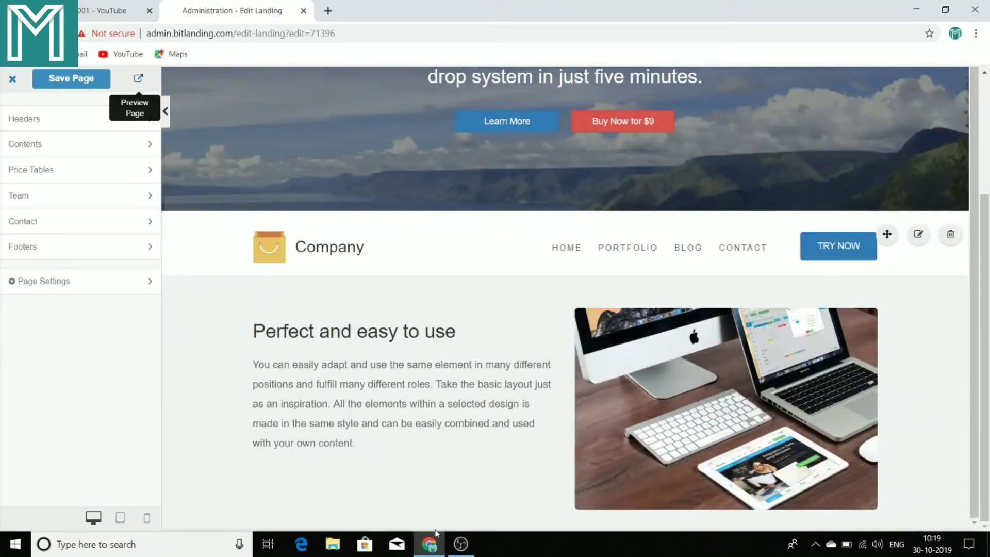
{"action": "scroll", "coordinate": [486, 339], "scroll_direction": "up", "scroll_amount": 1}
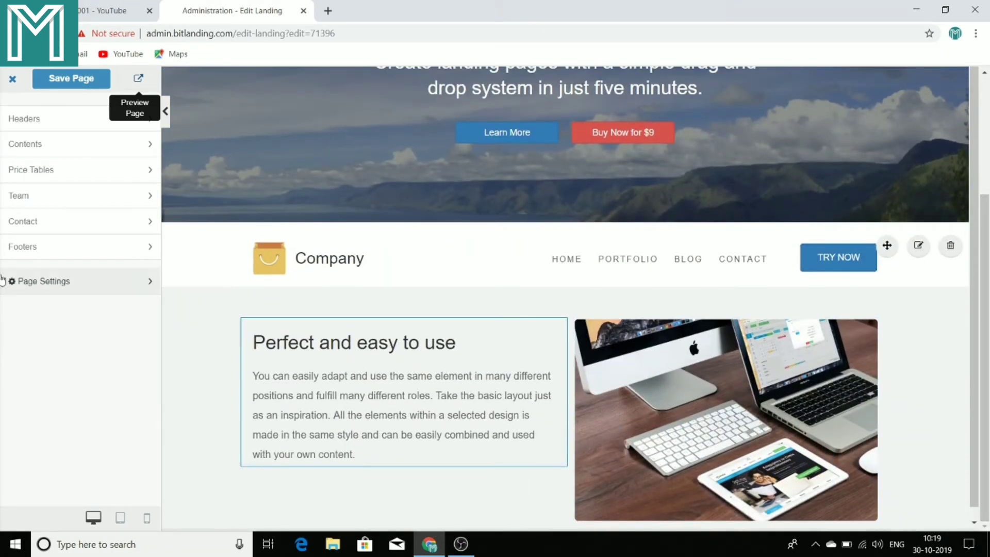
- Save the landing page with publishing enabled and open its live preview to look over the whole page
{"action": "left_click", "coordinate": [77, 80]}
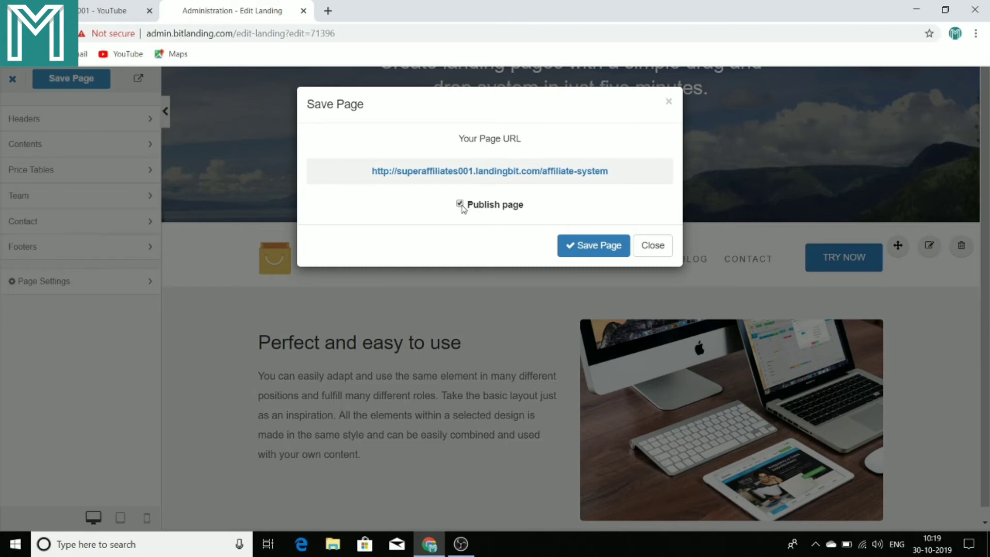
{"action": "left_click", "coordinate": [593, 246]}
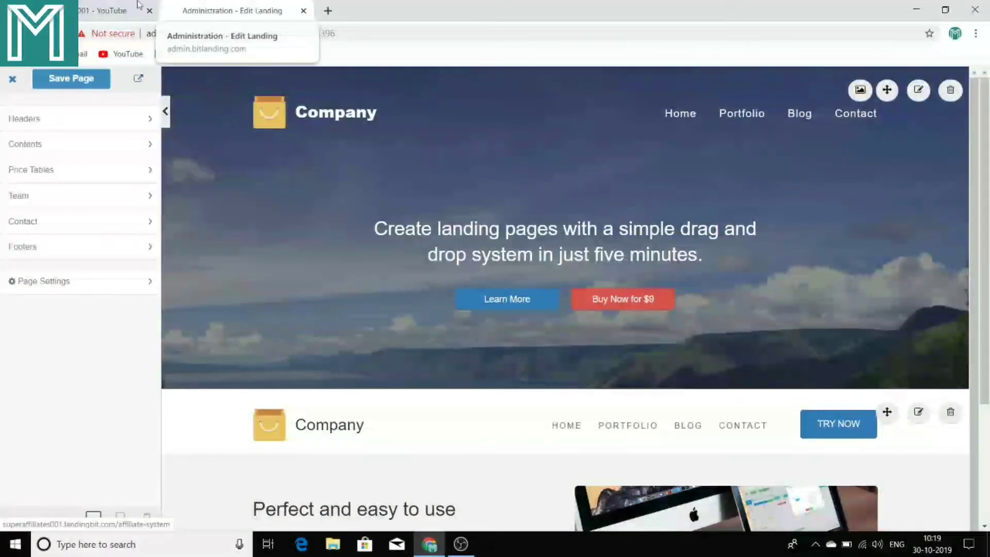
{"action": "left_click", "coordinate": [137, 78]}
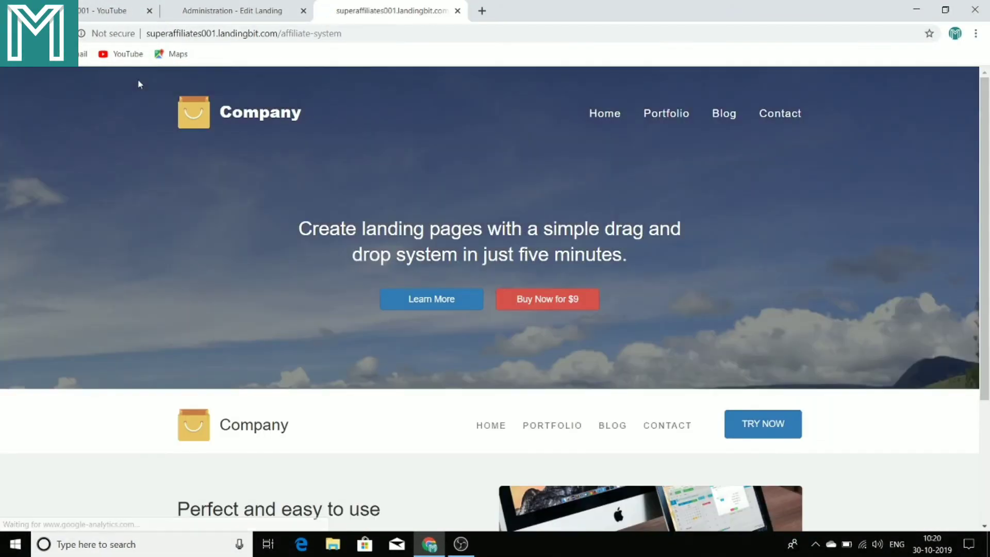
{"action": "scroll", "coordinate": [137, 79], "scroll_direction": "down", "scroll_amount": 3}
{"action": "scroll", "coordinate": [138, 79], "scroll_direction": "up", "scroll_amount": 3}
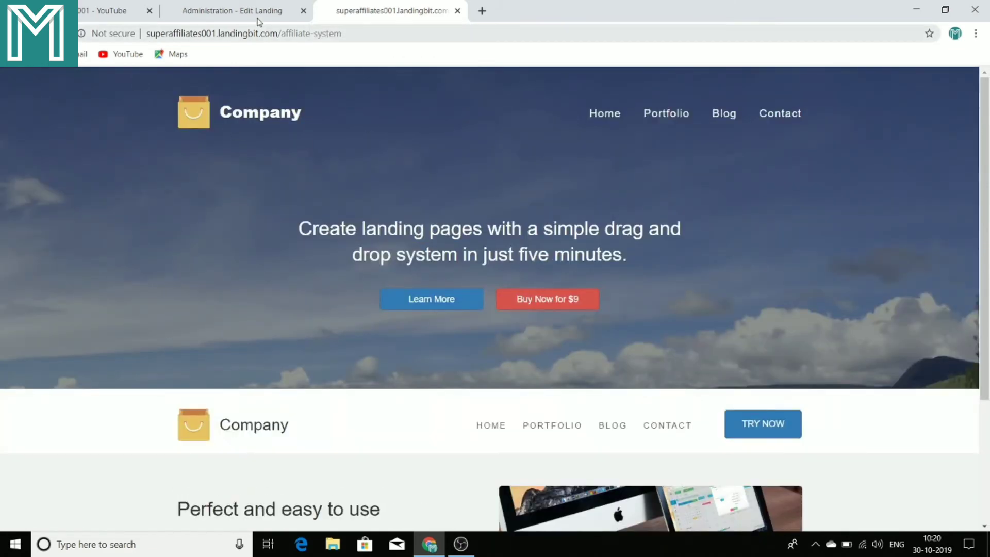
- Compare the live landing page with the editor version and review the header and content blocks in the editor
{"action": "left_click", "coordinate": [239, 6]}
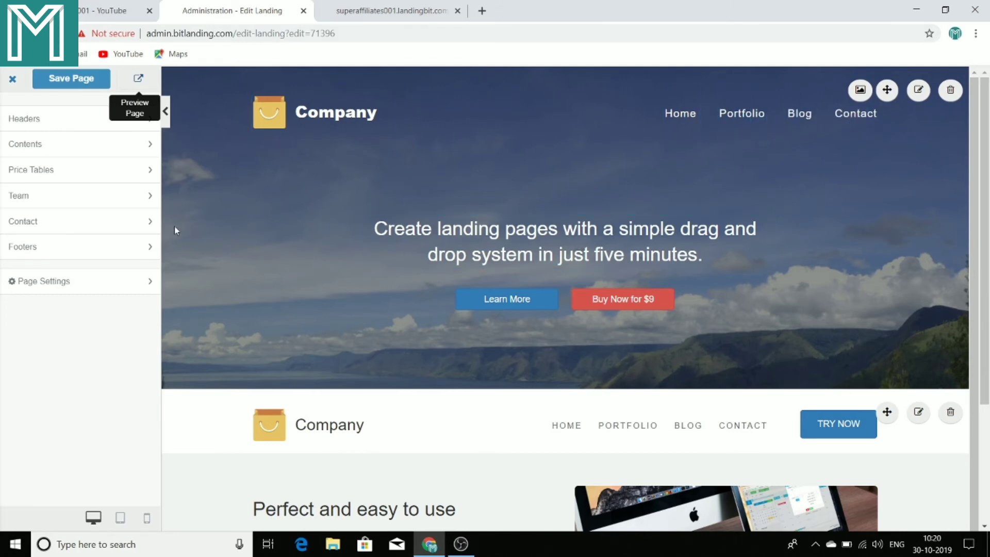
{"action": "scroll", "coordinate": [174, 230], "scroll_direction": "down", "scroll_amount": 1}
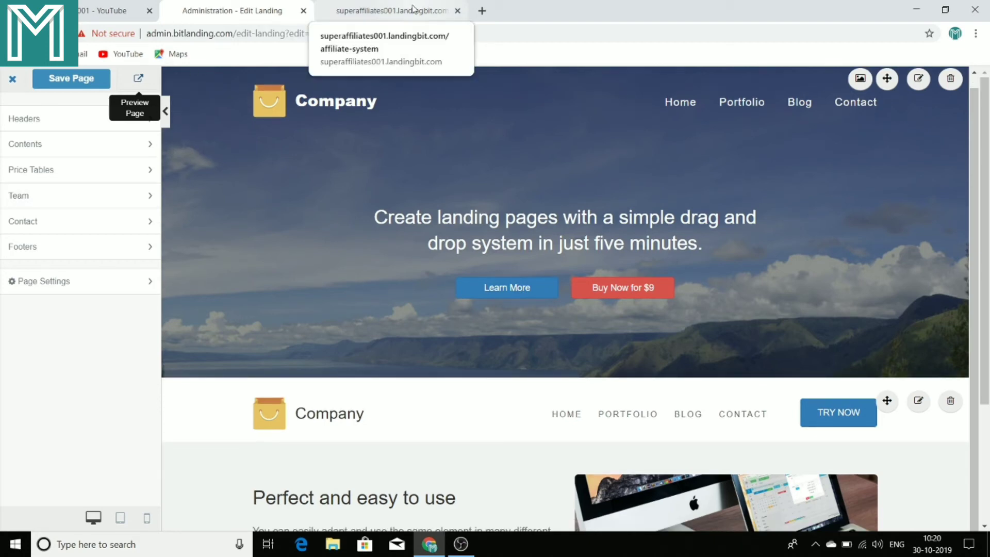
{"action": "left_click", "coordinate": [412, 9]}
{"action": "left_click", "coordinate": [246, 9]}
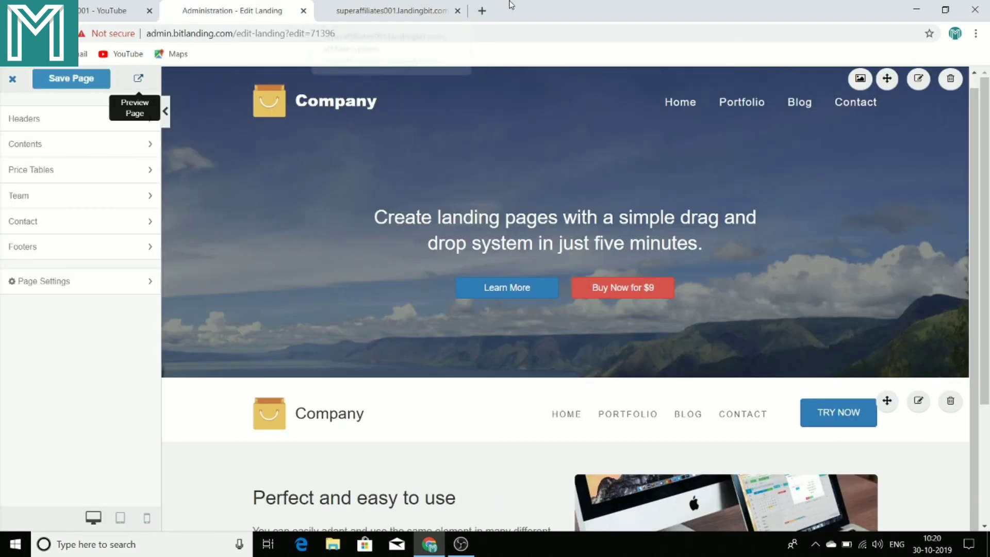
{"action": "left_click", "coordinate": [369, 12]}
{"action": "left_click", "coordinate": [250, 16]}
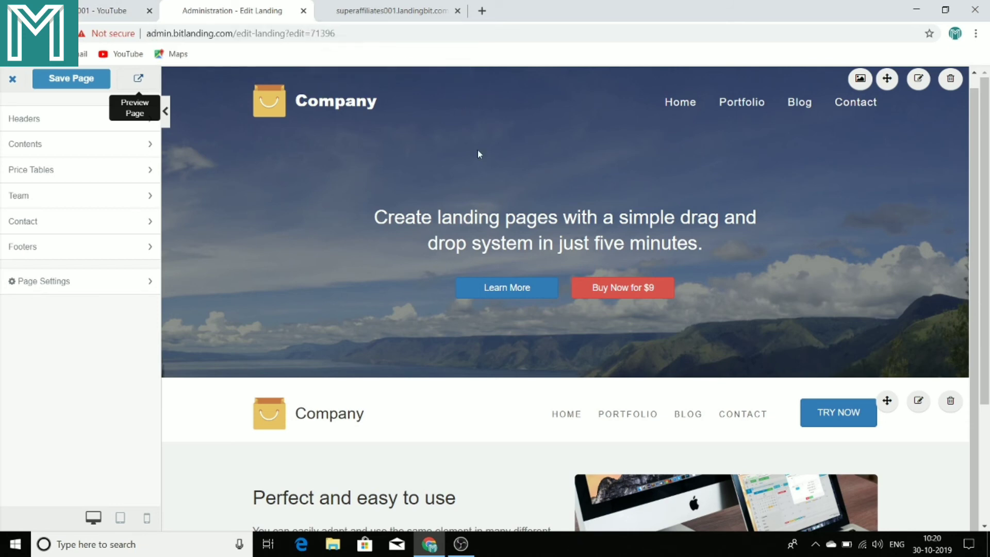
{"action": "scroll", "coordinate": [479, 152], "scroll_direction": "down", "scroll_amount": 3}
{"action": "scroll", "coordinate": [526, 228], "scroll_direction": "up", "scroll_amount": 1}
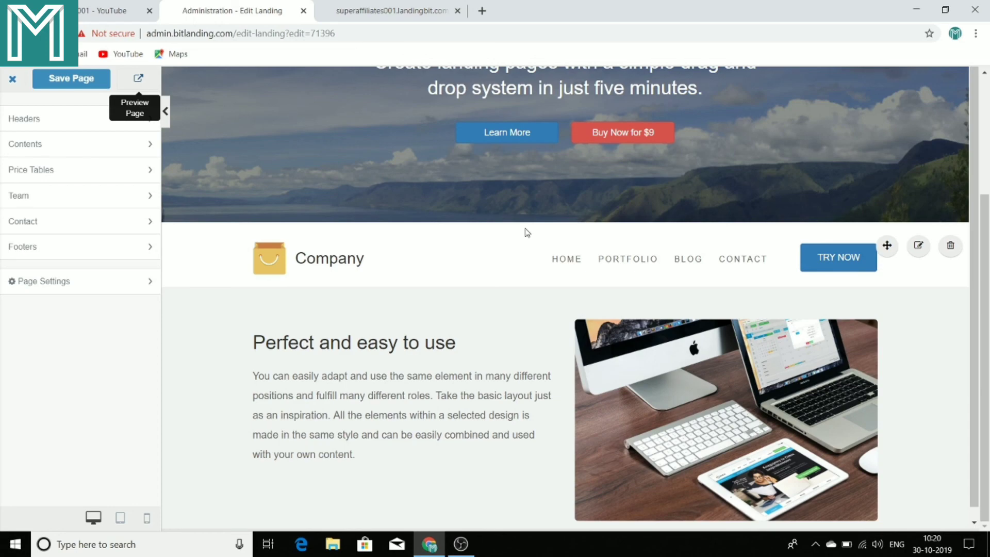
{"action": "scroll", "coordinate": [527, 232], "scroll_direction": "up", "scroll_amount": 3}
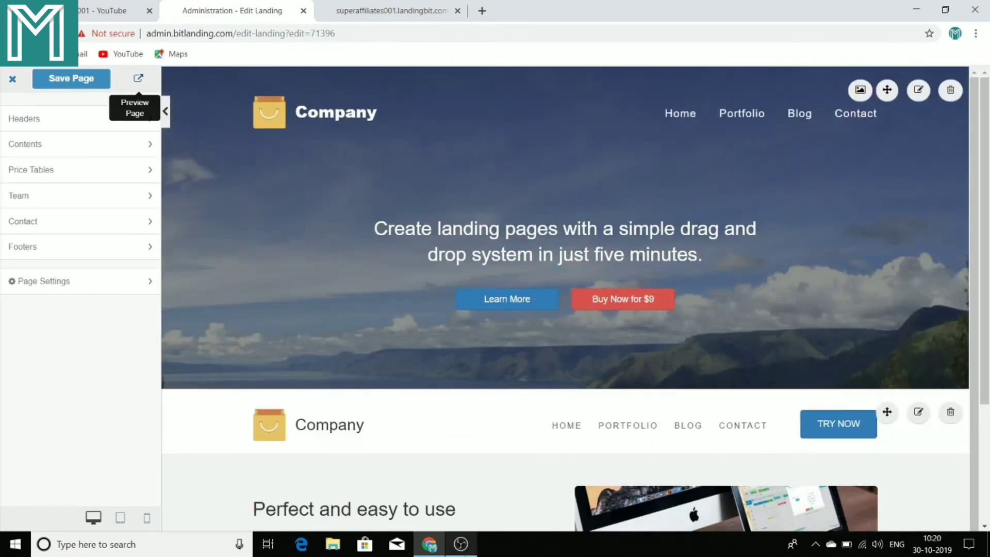
{"action": "mouse_move", "coordinate": [460, 543]}
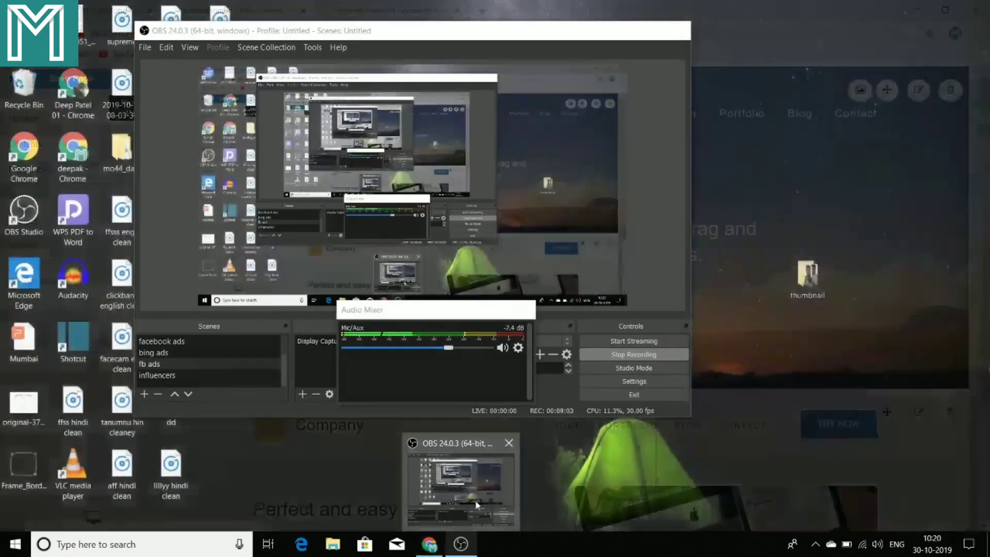
{"action": "left_click", "coordinate": [475, 500]}
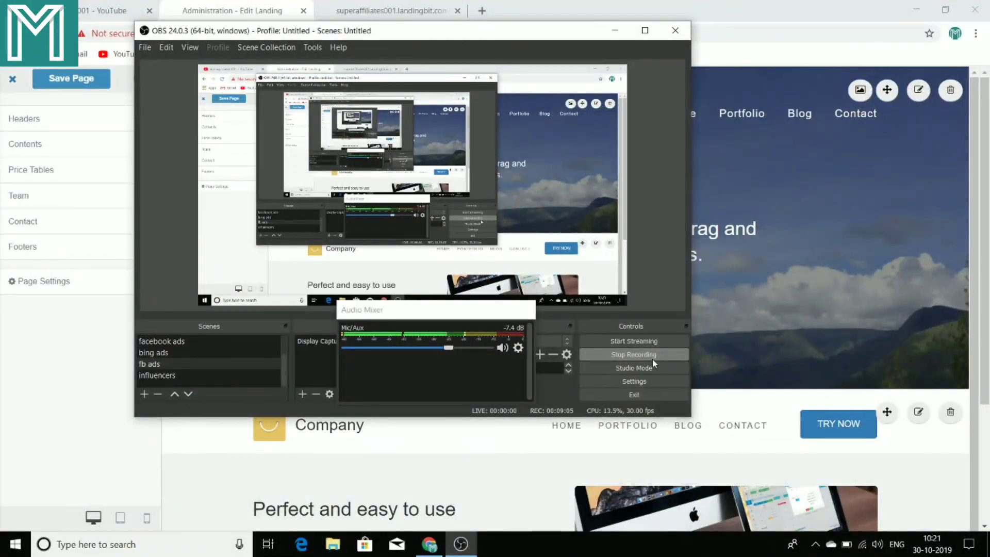